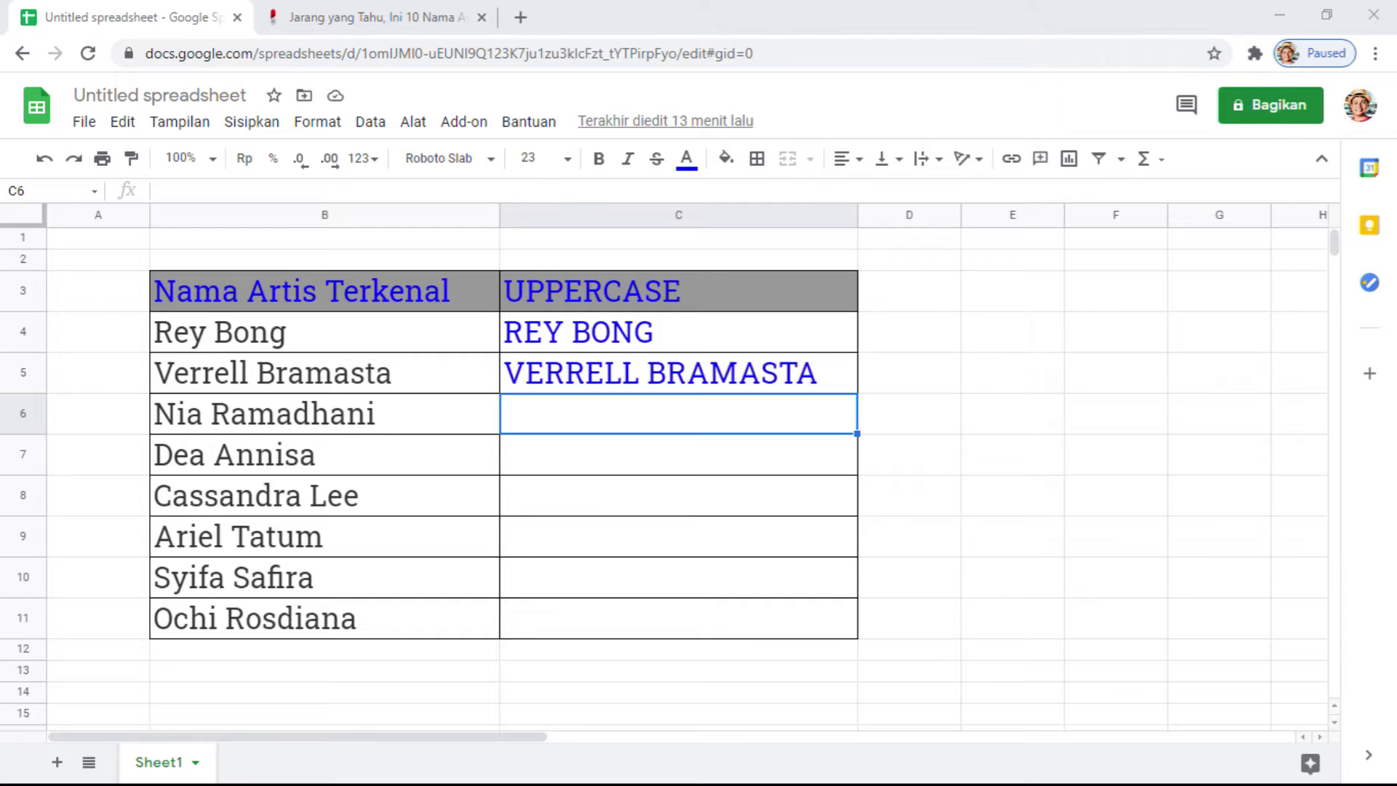
- Close the extra browser tab and clear the existing UPPER formulas from C4 and C5
{"action": "left_click", "coordinate": [671, 772]}
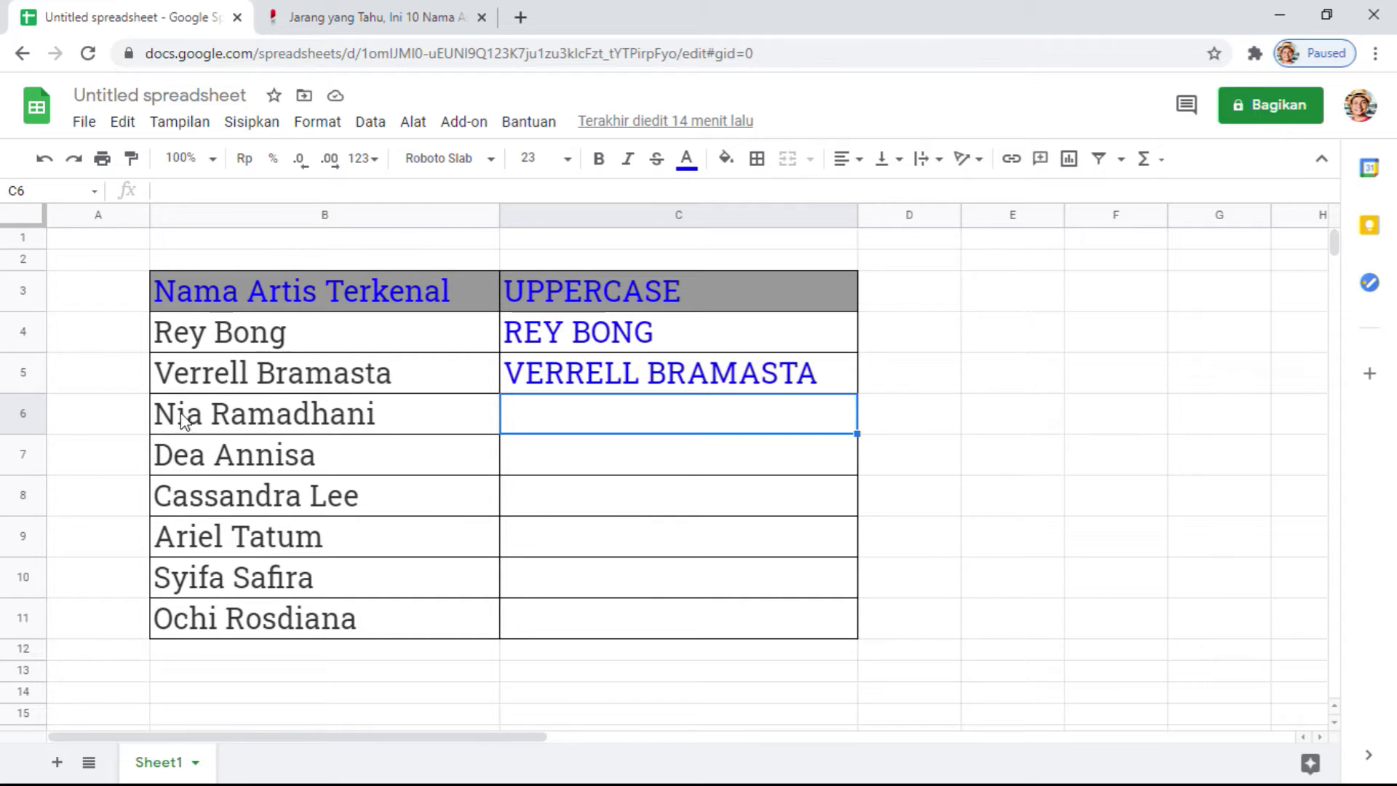
{"action": "left_click", "coordinate": [482, 17]}
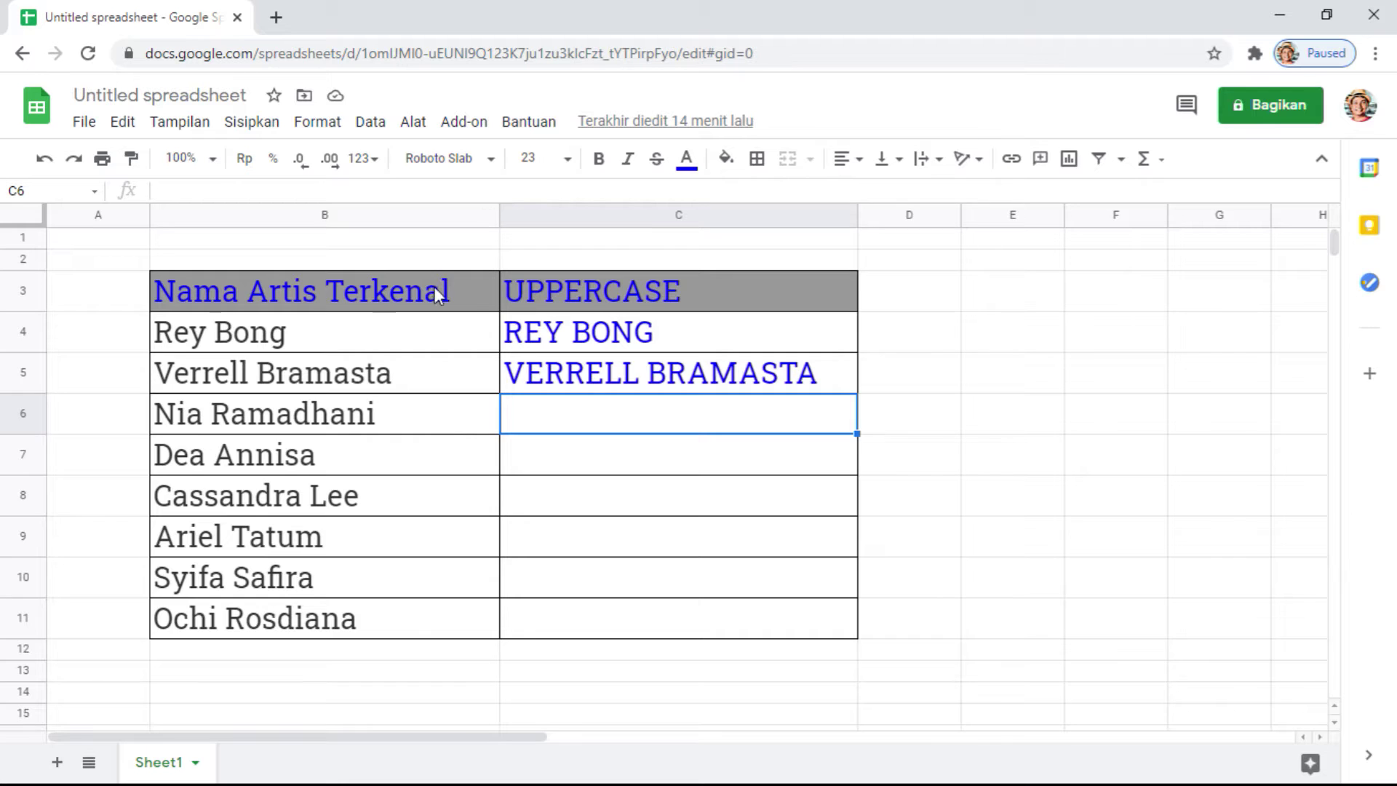
{"action": "left_click", "coordinate": [579, 339]}
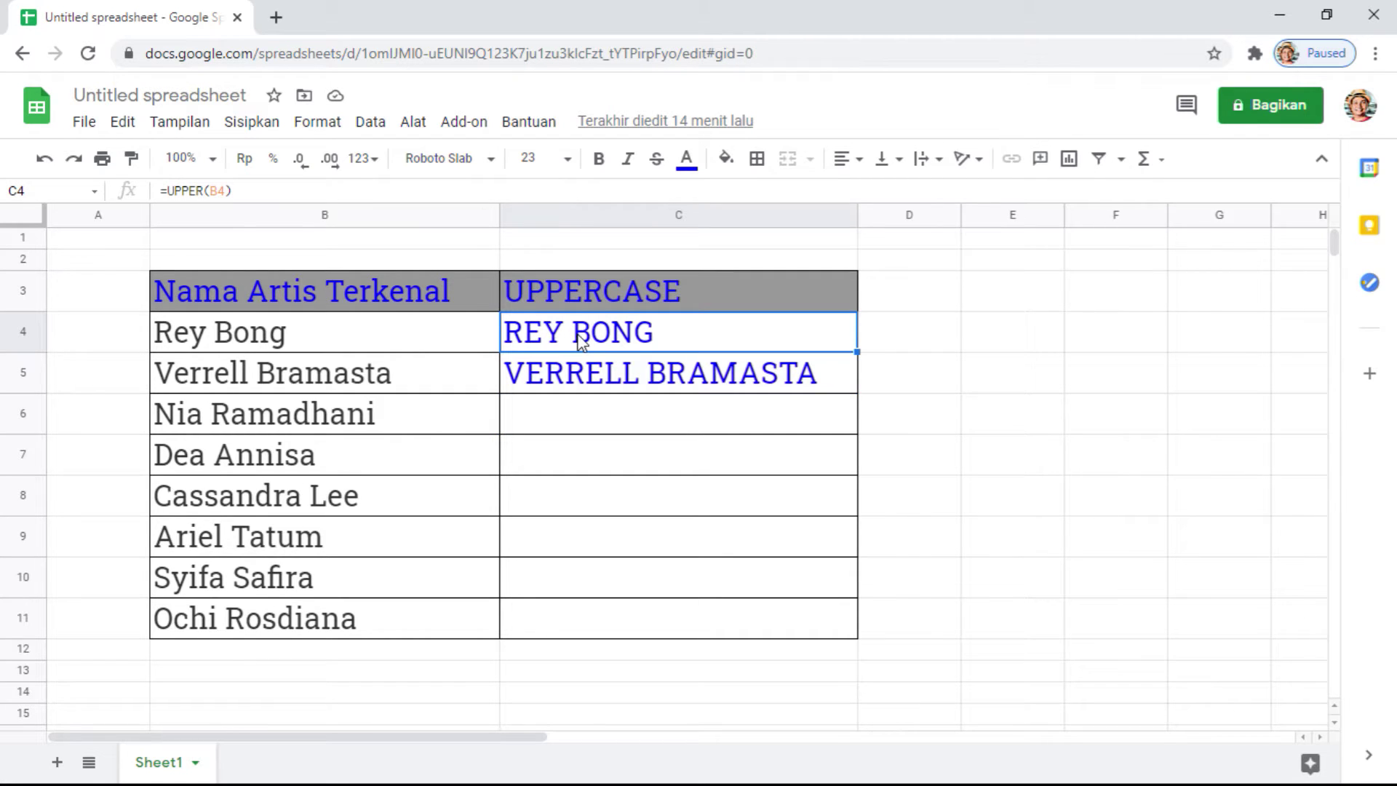
{"action": "key", "text": "Delete"}
{"action": "key", "text": "Down"}
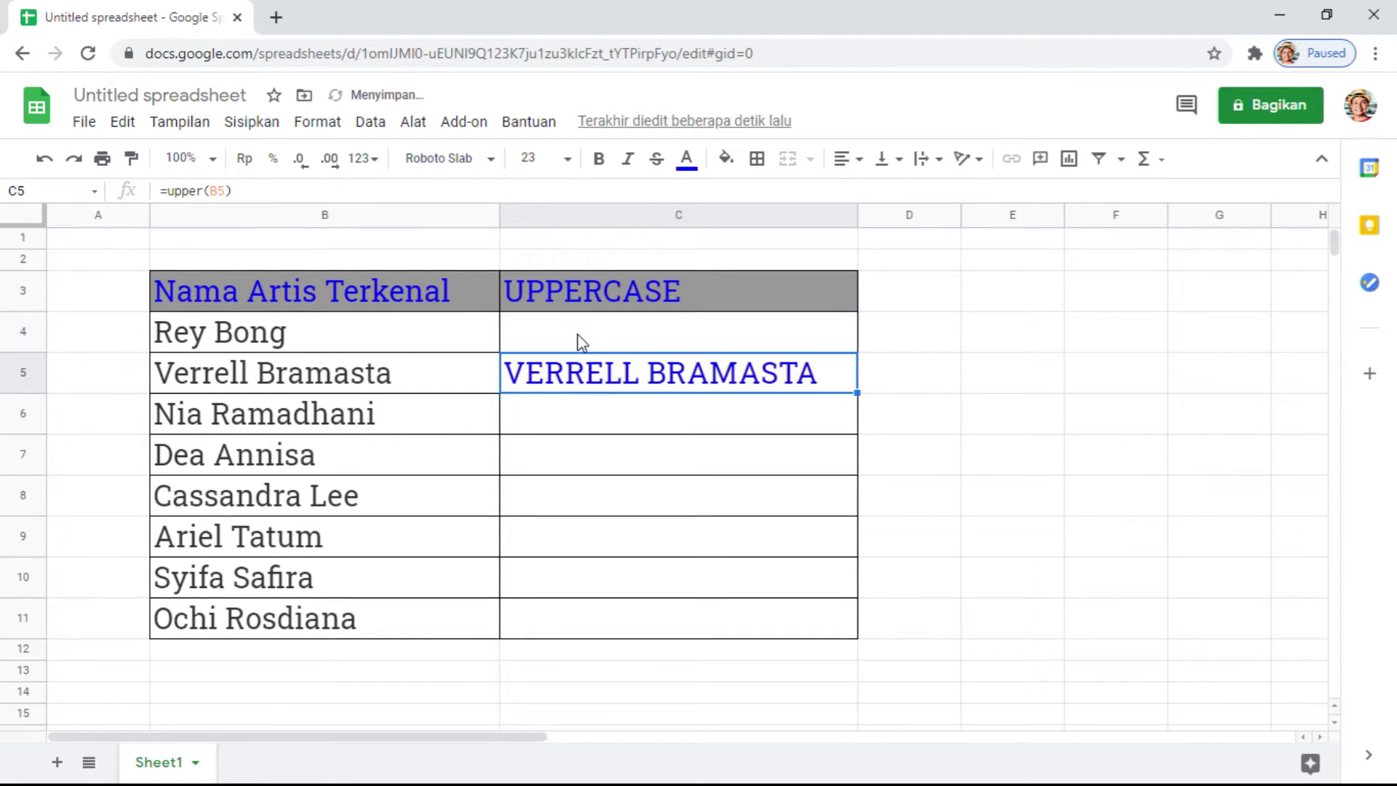
{"action": "key", "text": "Delete"}
{"action": "left_click", "coordinate": [610, 335]}
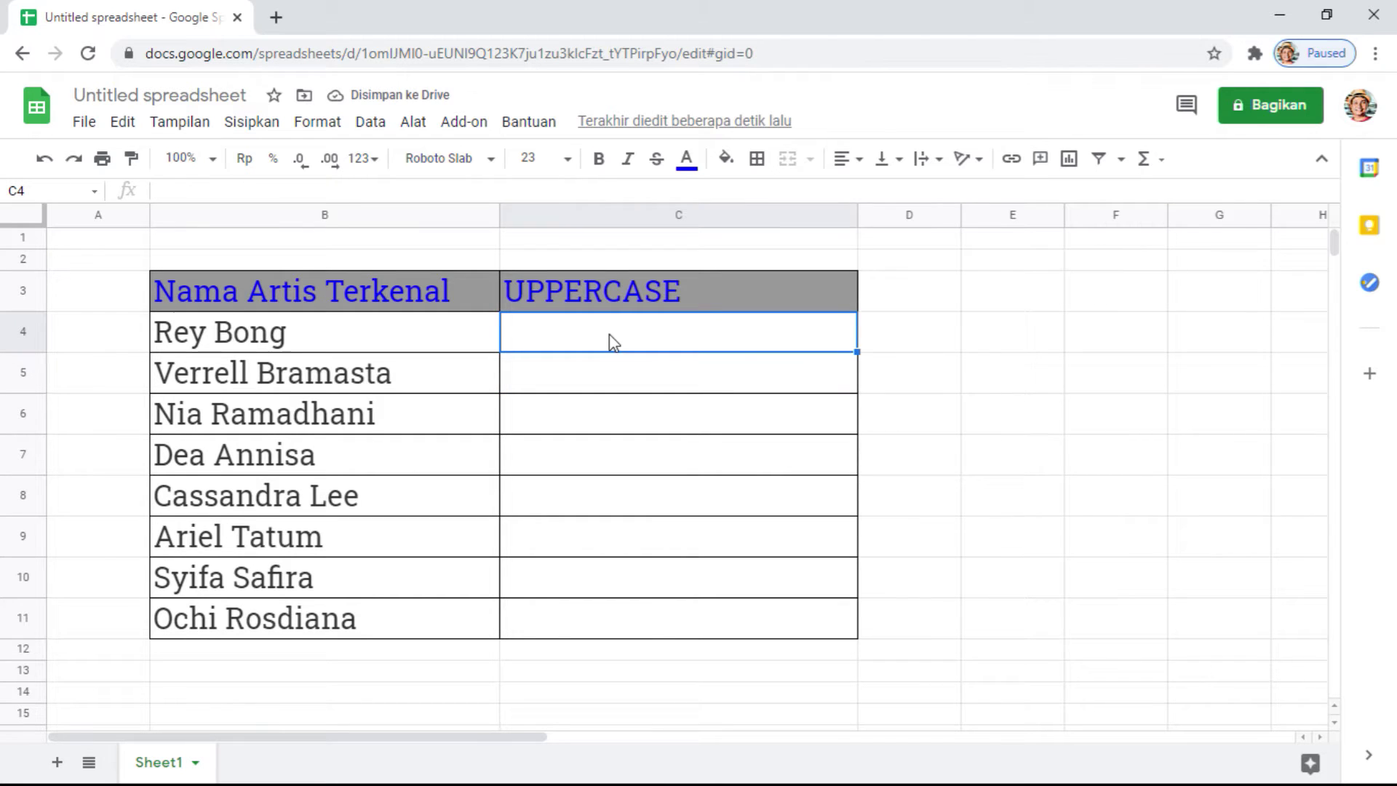
- Enter =UPPER(B4) in C4 so it shows the B4 artist name in capitals
{"action": "type", "text": "="}
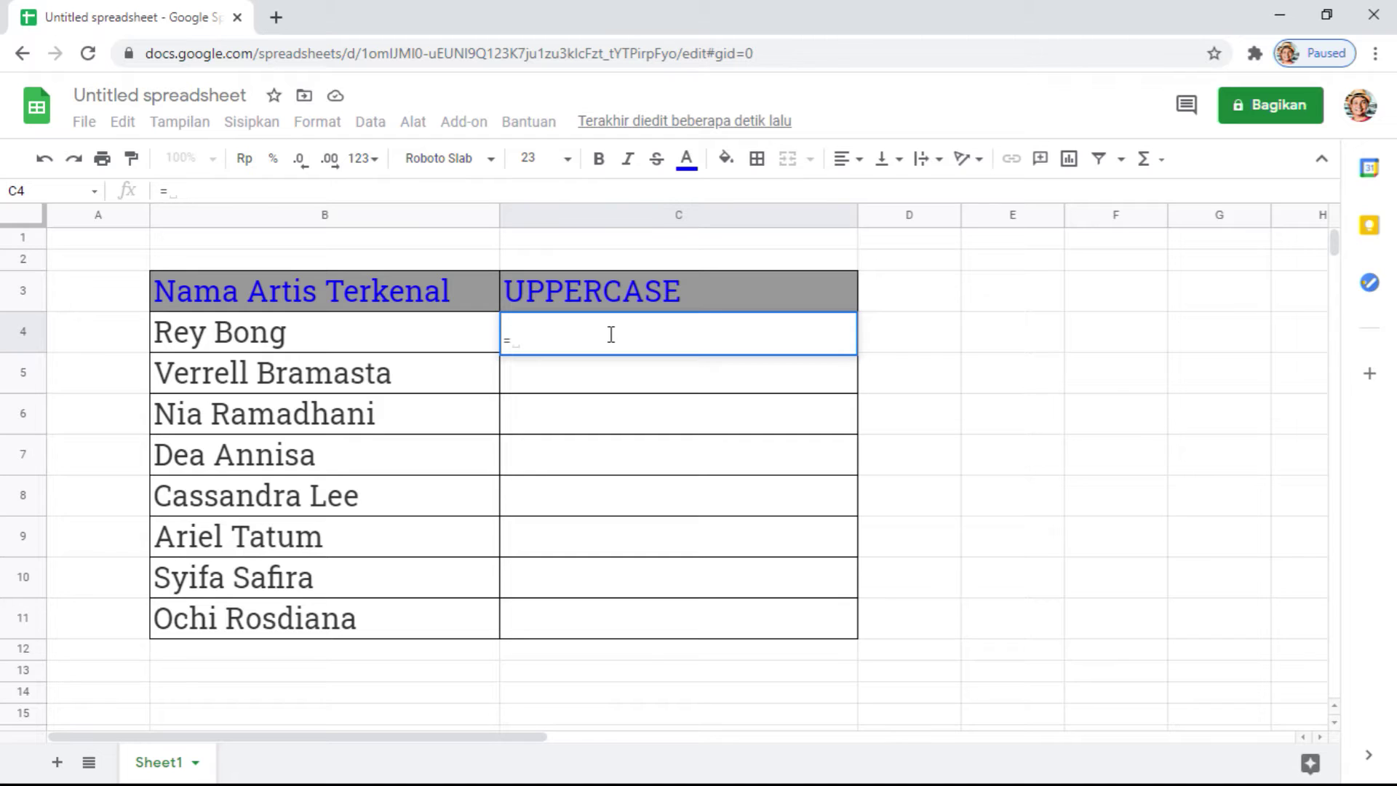
{"action": "type", "text": "upp"}
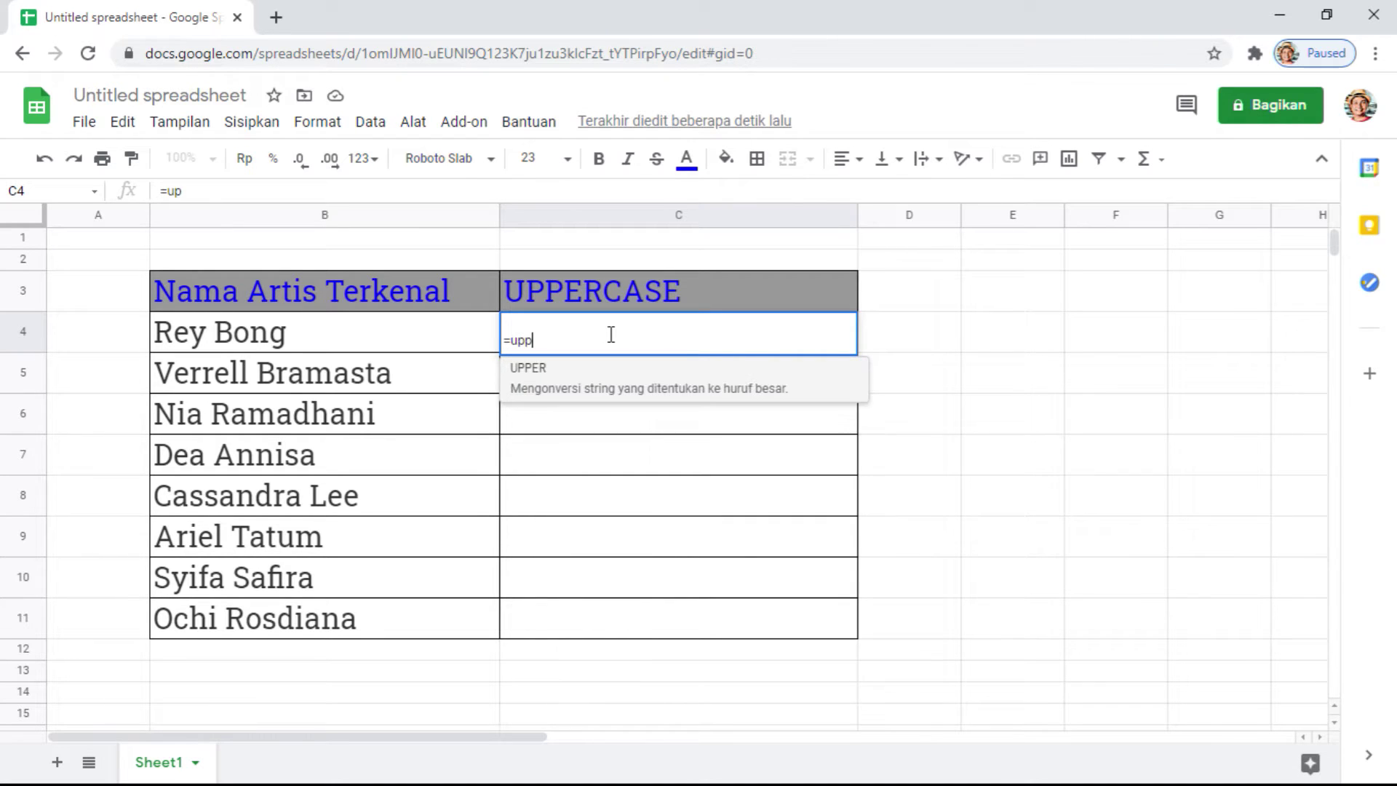
{"action": "type", "text": "er"}
{"action": "key", "text": "Tab"}
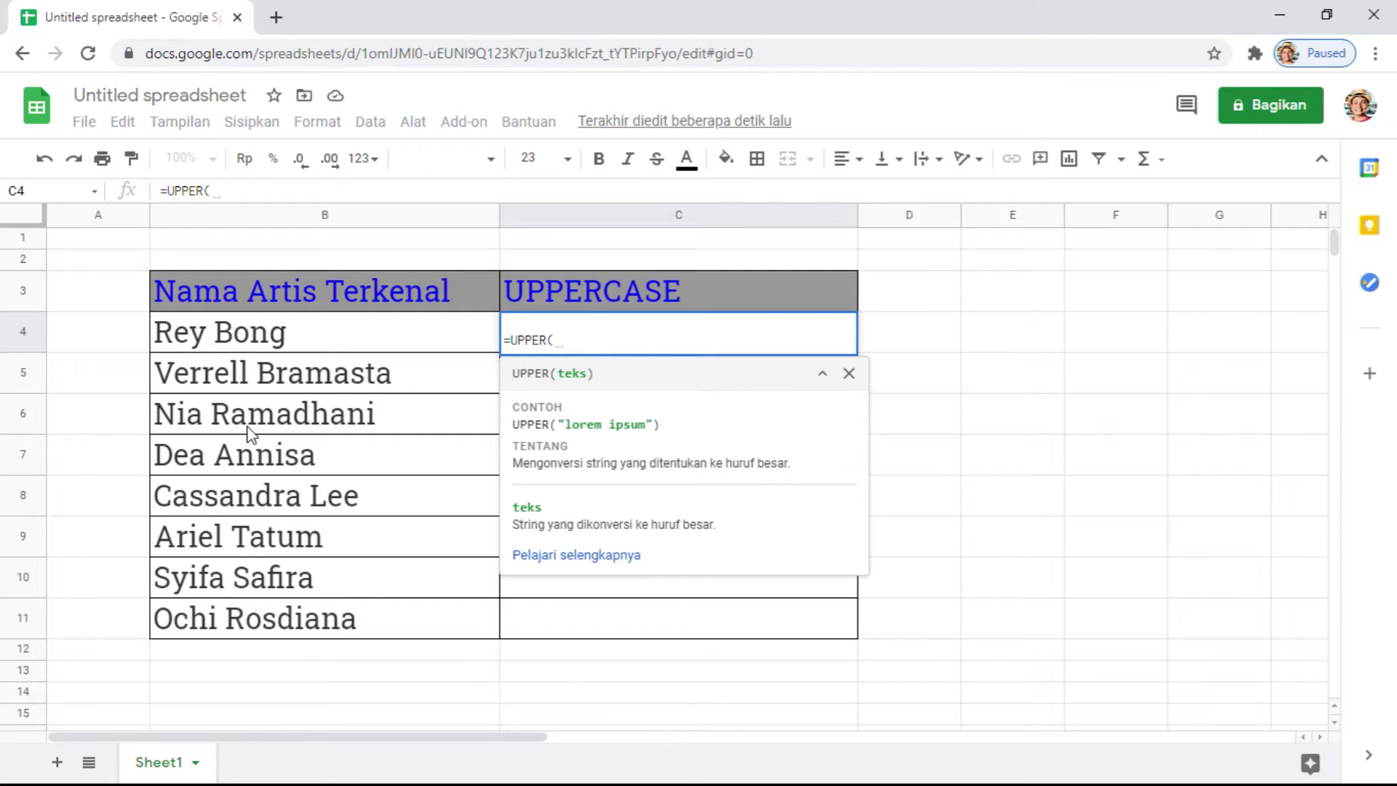
{"action": "left_click", "coordinate": [241, 332]}
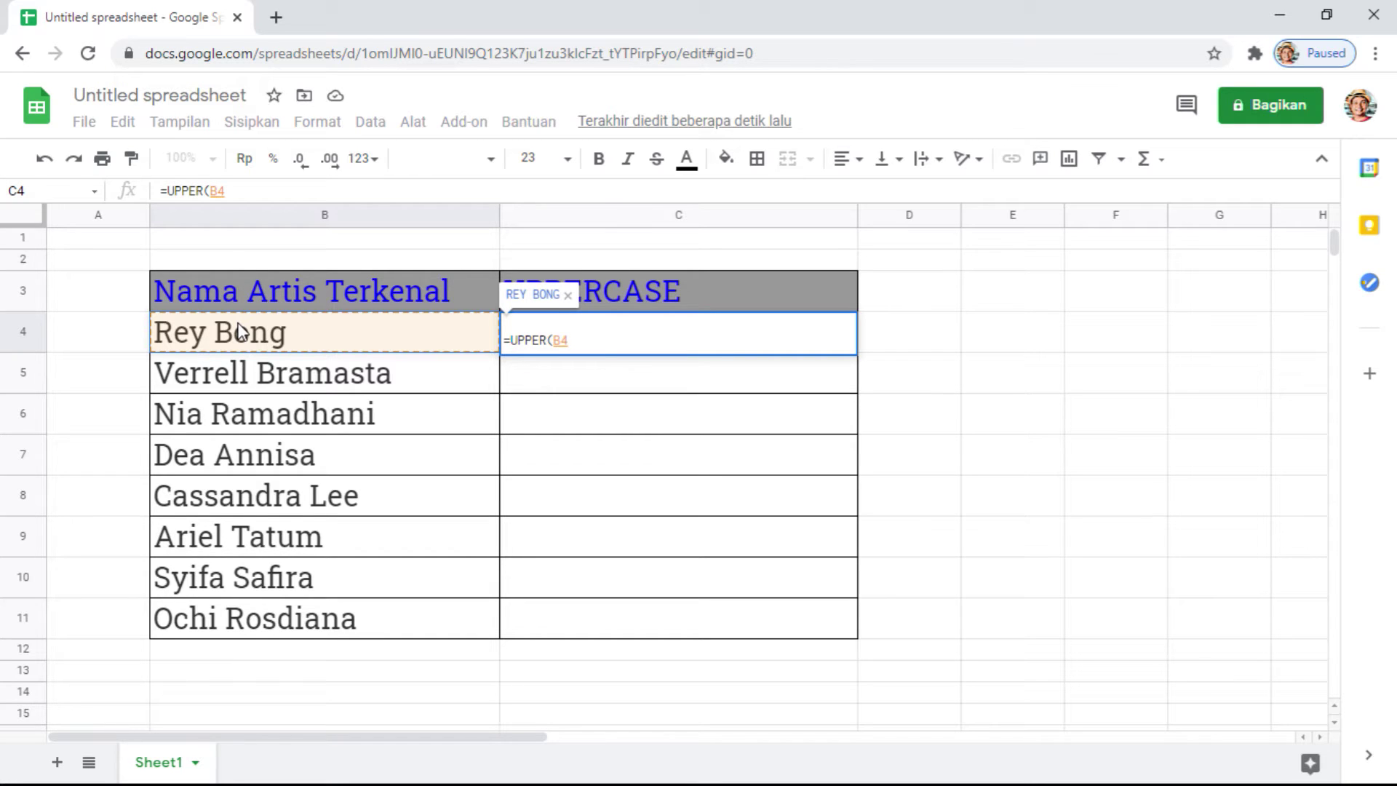
{"action": "type", "text": ")"}
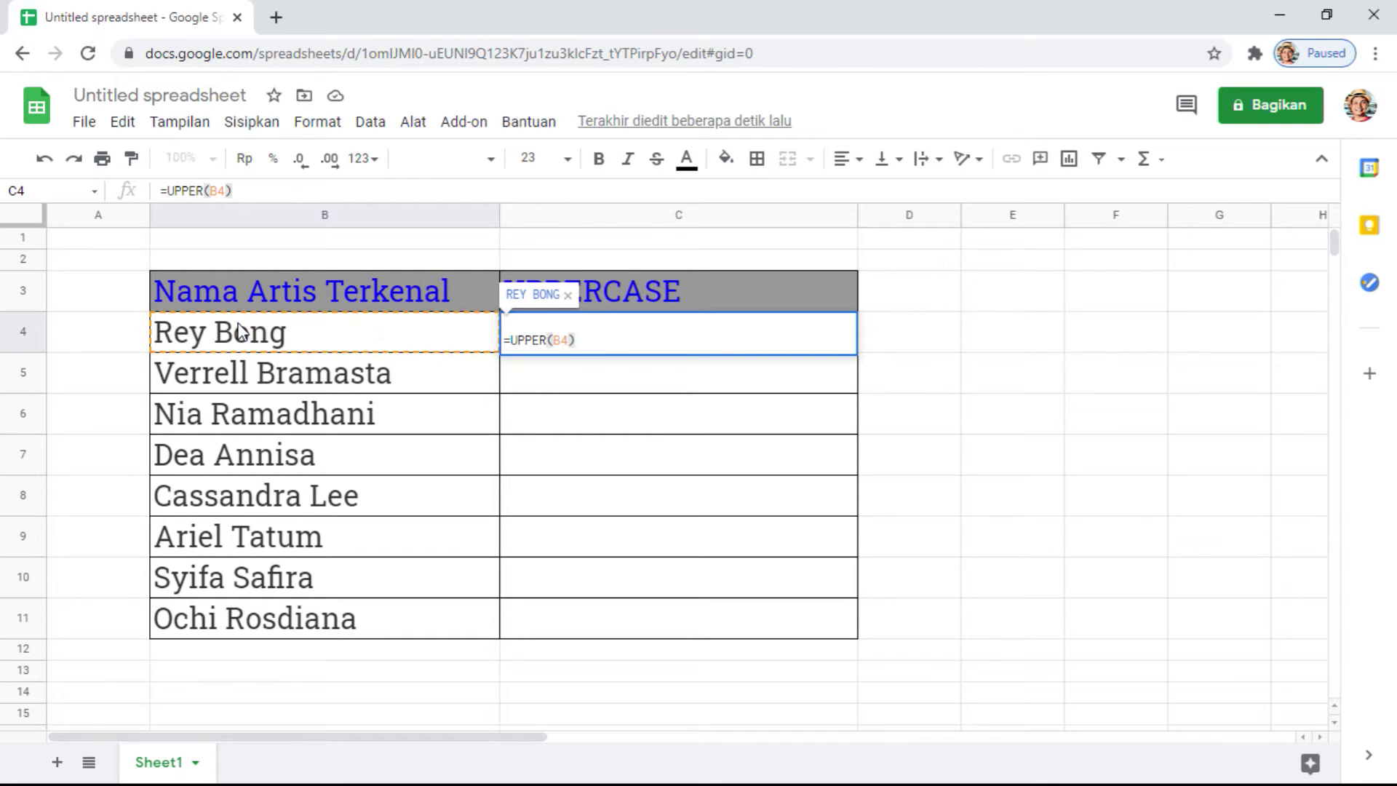
{"action": "key", "text": "Return"}
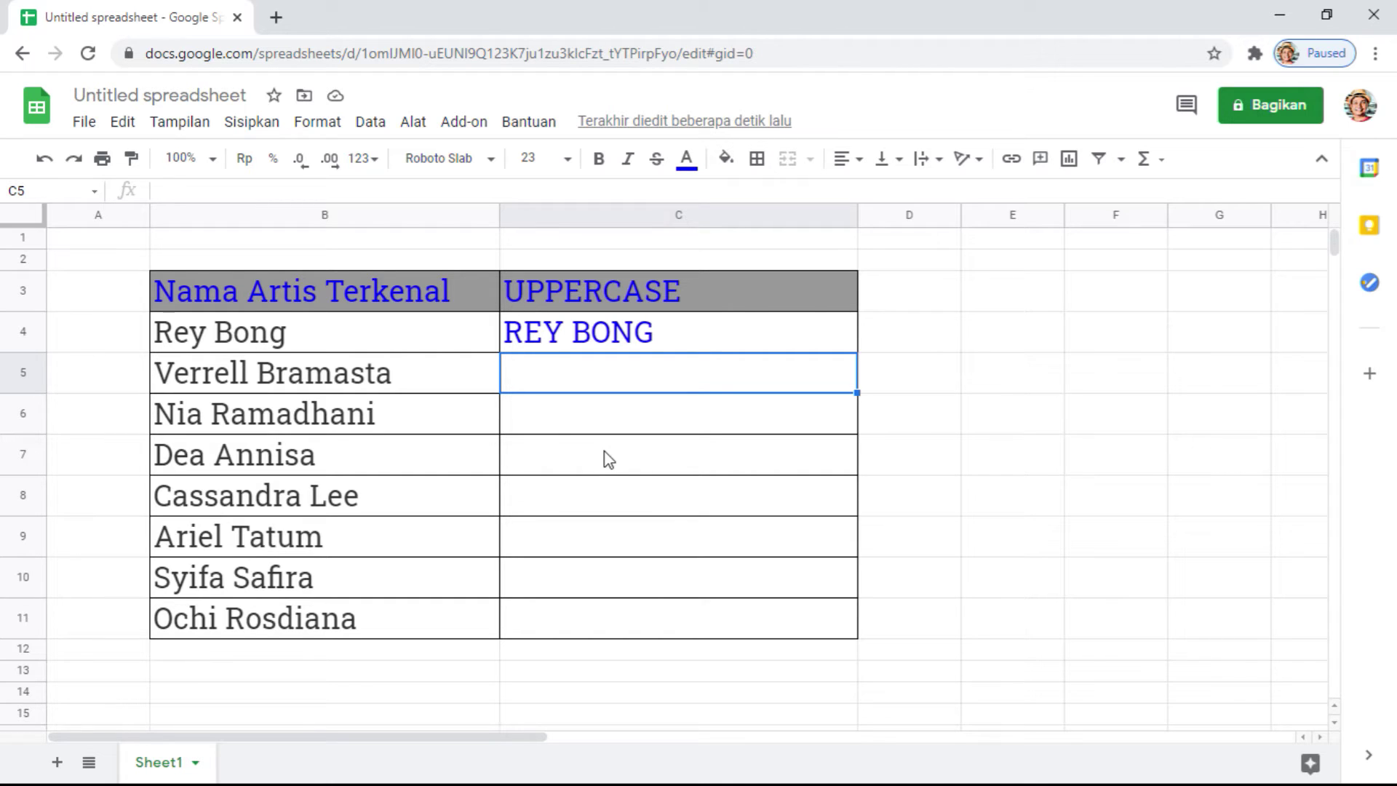
- Enter =UPPER(B5) in C5 so it shows the B5 artist name in capitals
{"action": "type", "text": "="}
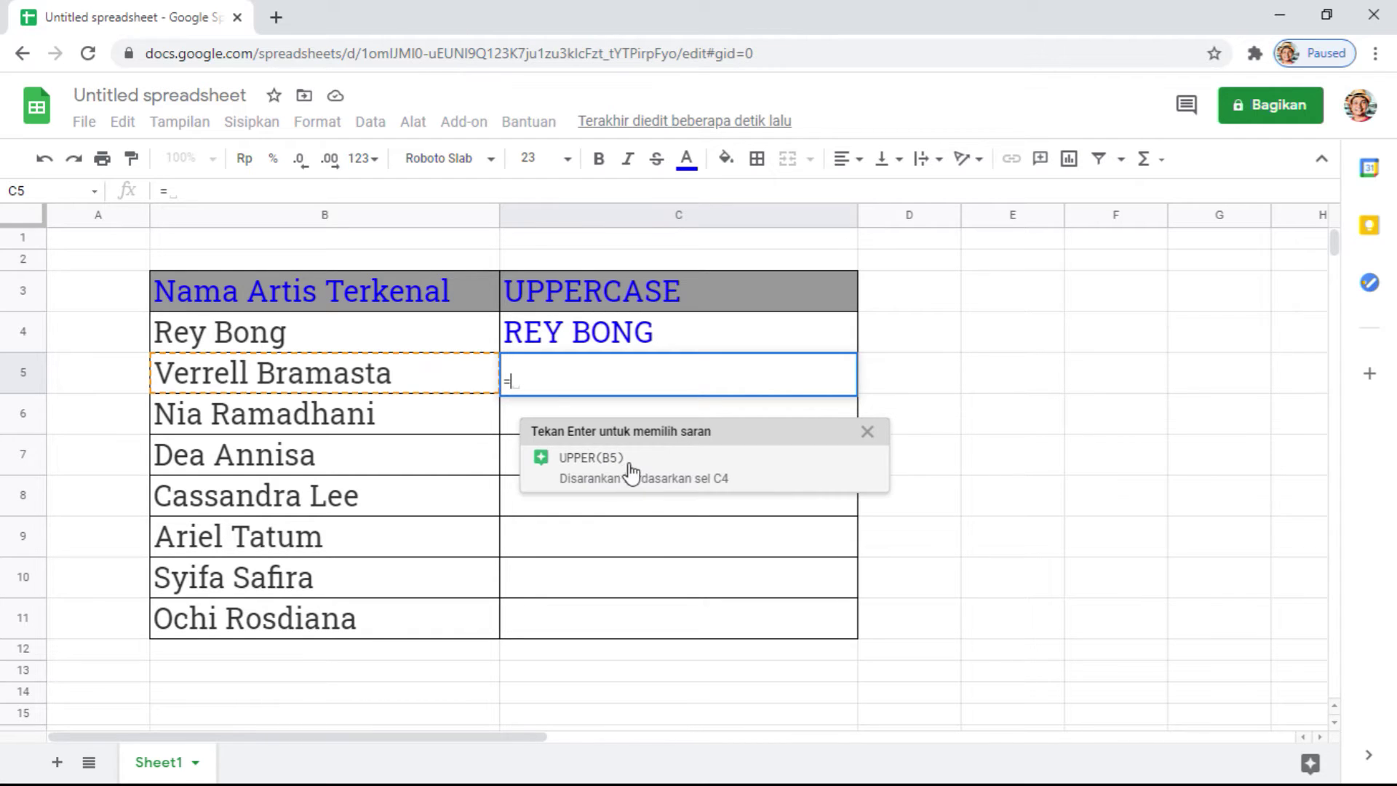
{"action": "mouse_move", "coordinate": [705, 455]}
{"action": "type", "text": "up"}
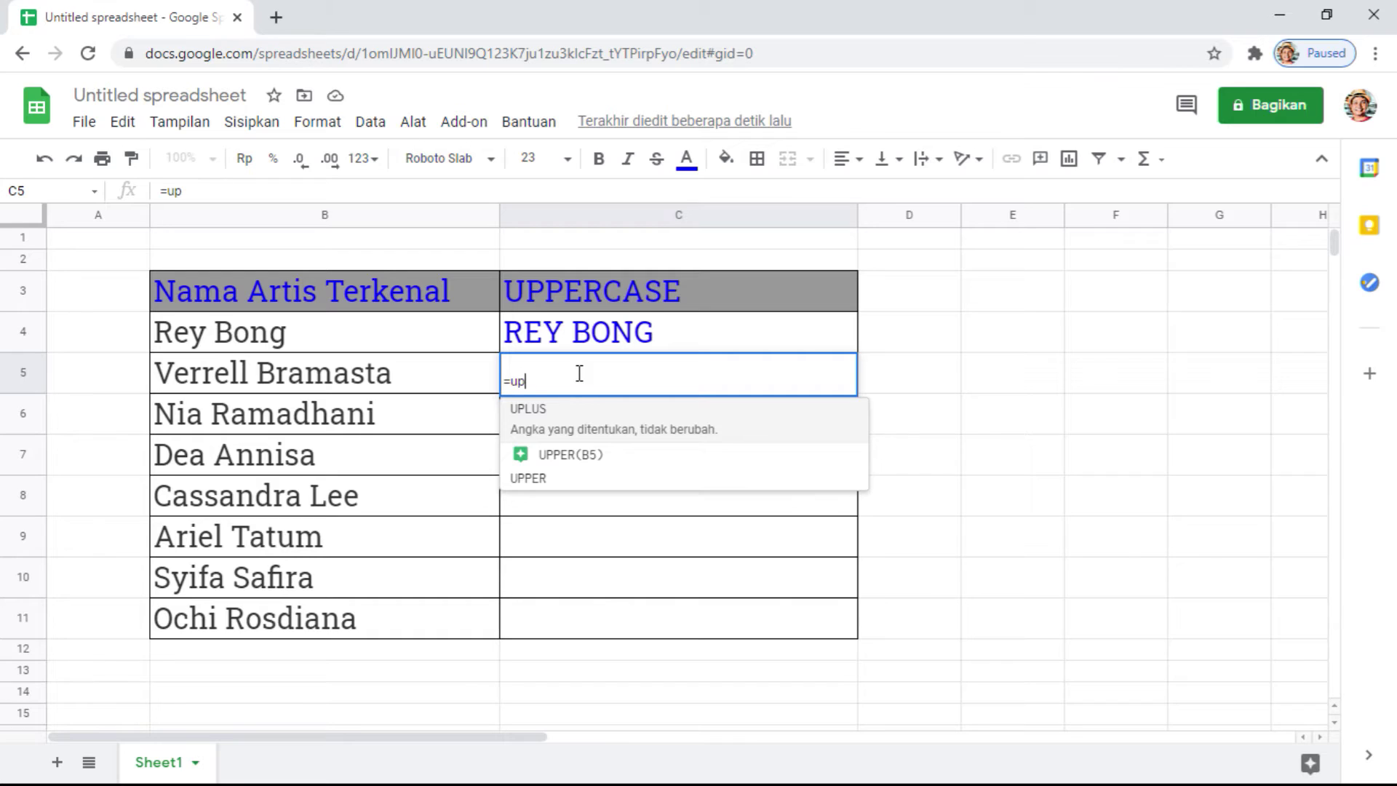
{"action": "type", "text": "per"}
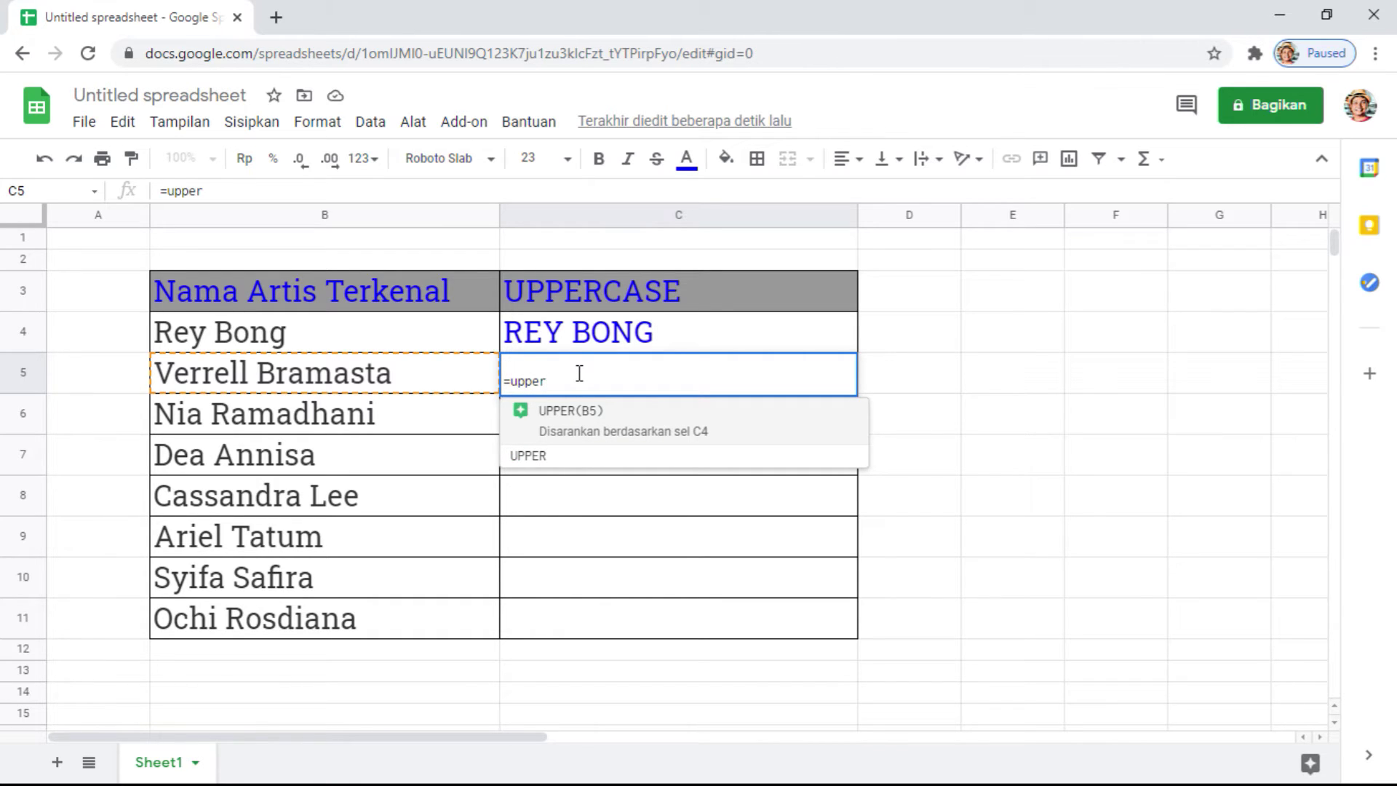
{"action": "key", "text": "Tab"}
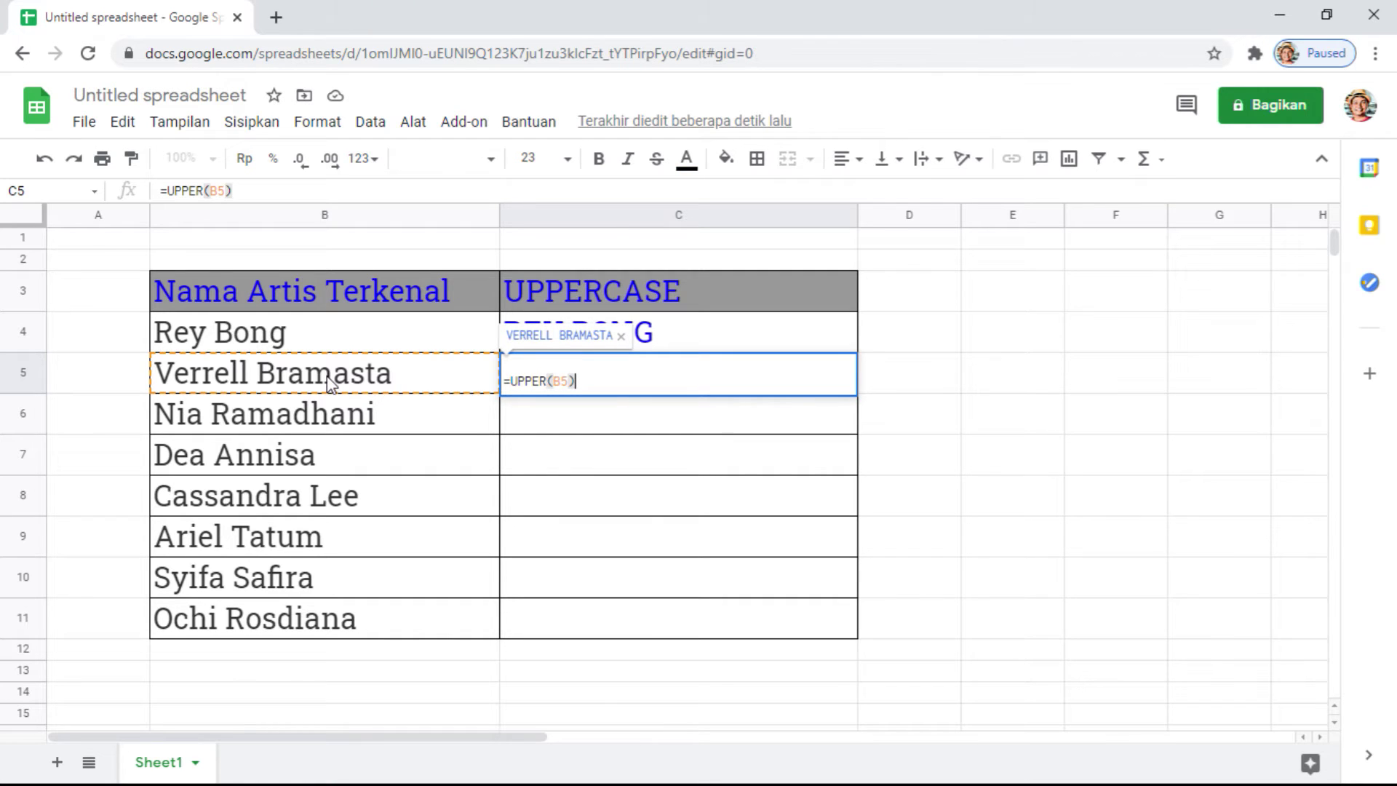
{"action": "left_click", "coordinate": [329, 382]}
{"action": "double_click", "coordinate": [328, 377]}
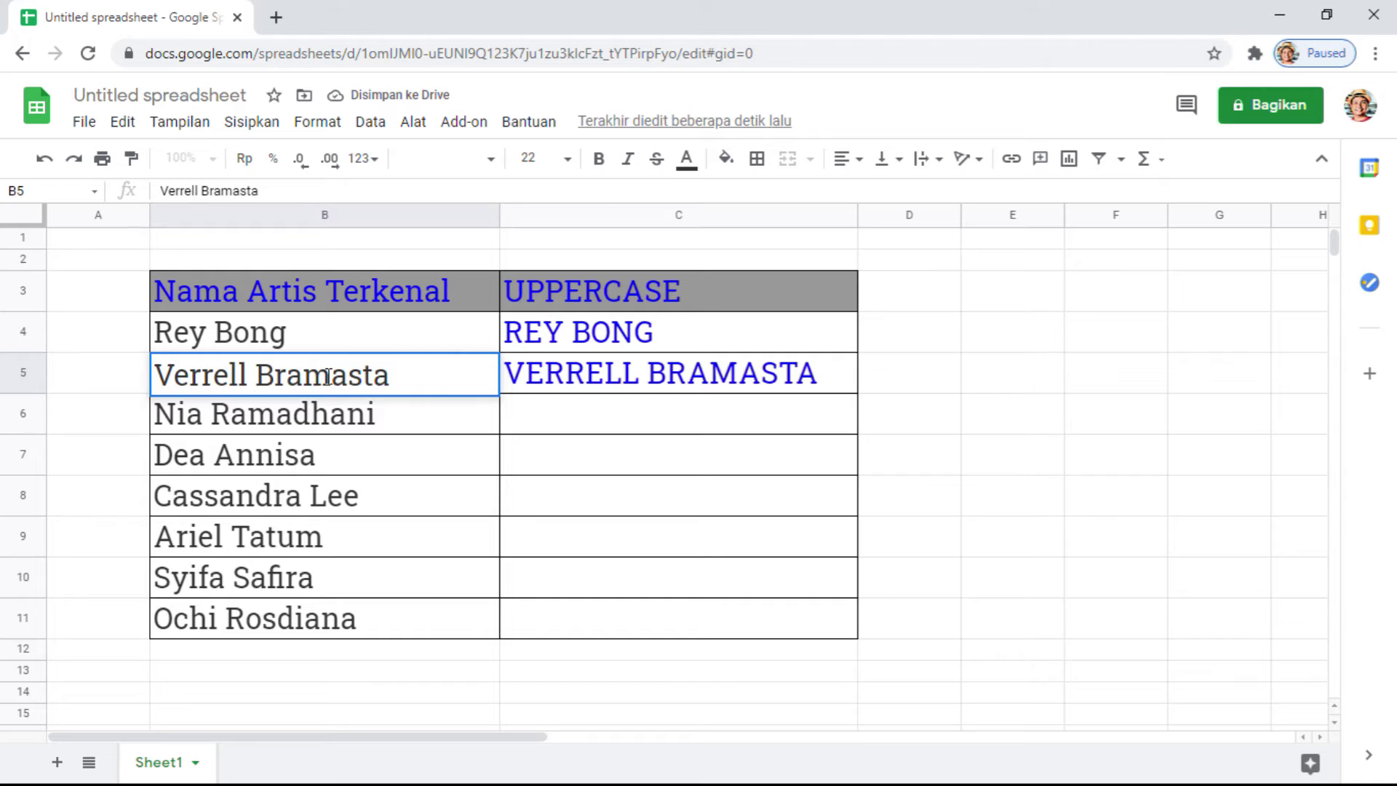
{"action": "key", "text": "Return"}
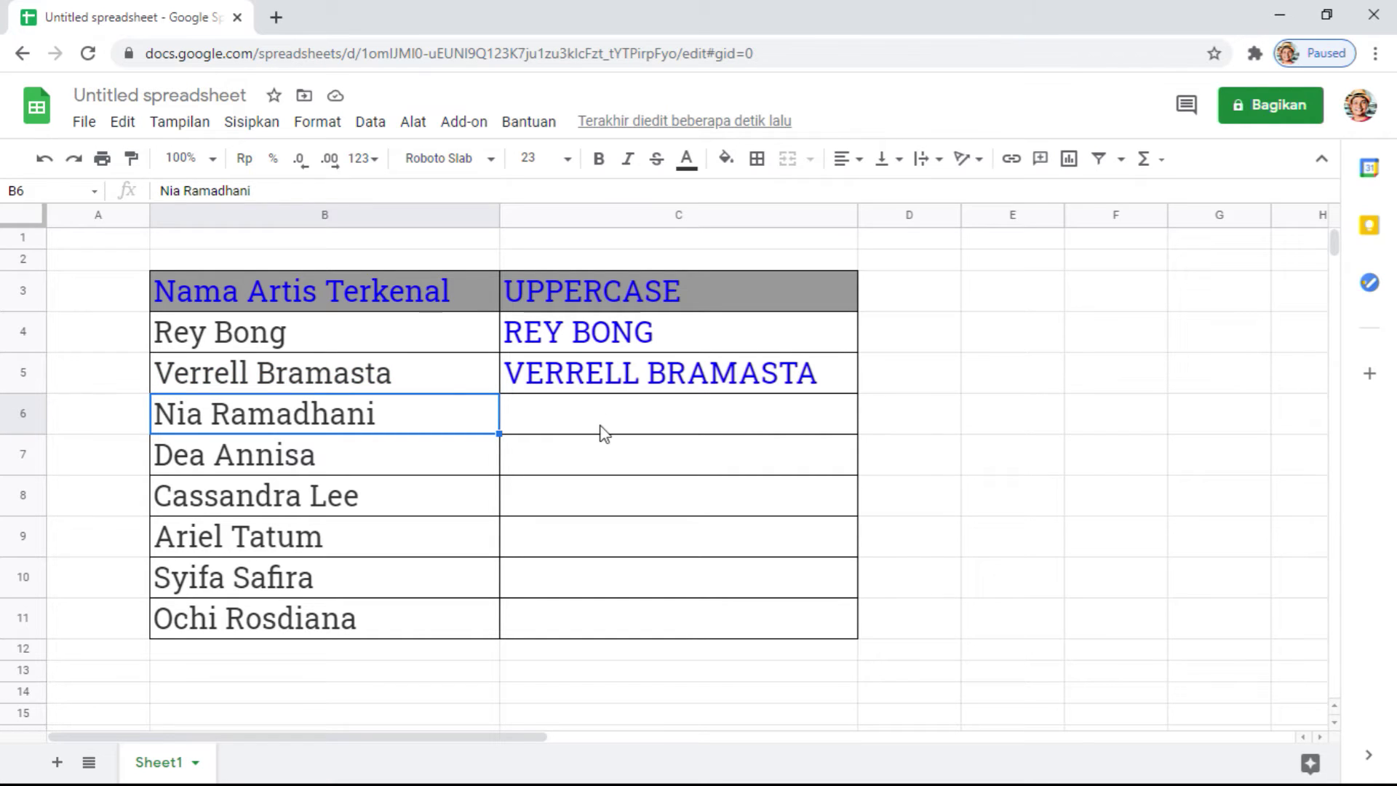
- Enter =UPPER(B6) in C6 so it shows the B6 artist name in capitals
{"action": "left_click", "coordinate": [601, 429]}
{"action": "type", "text": "="}
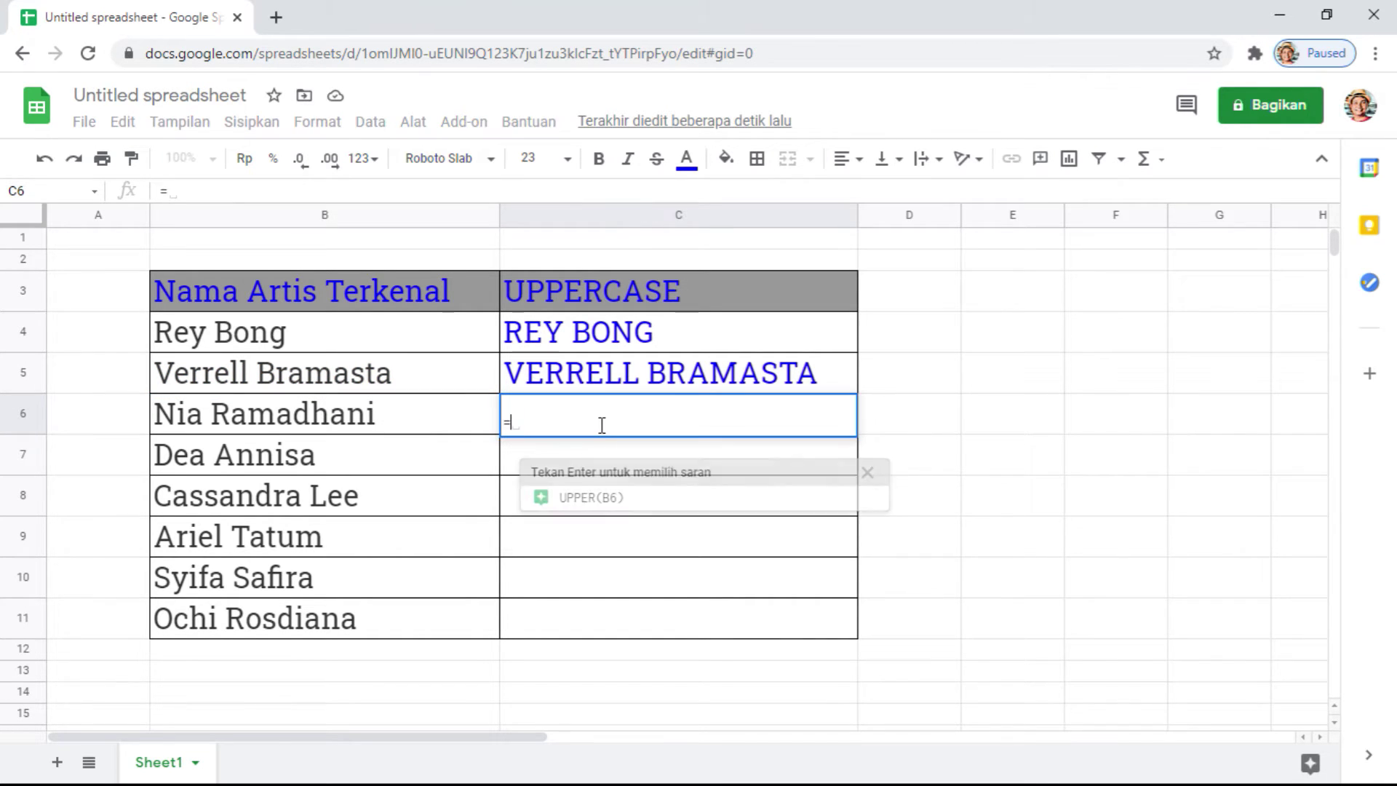
{"action": "type", "text": "u"}
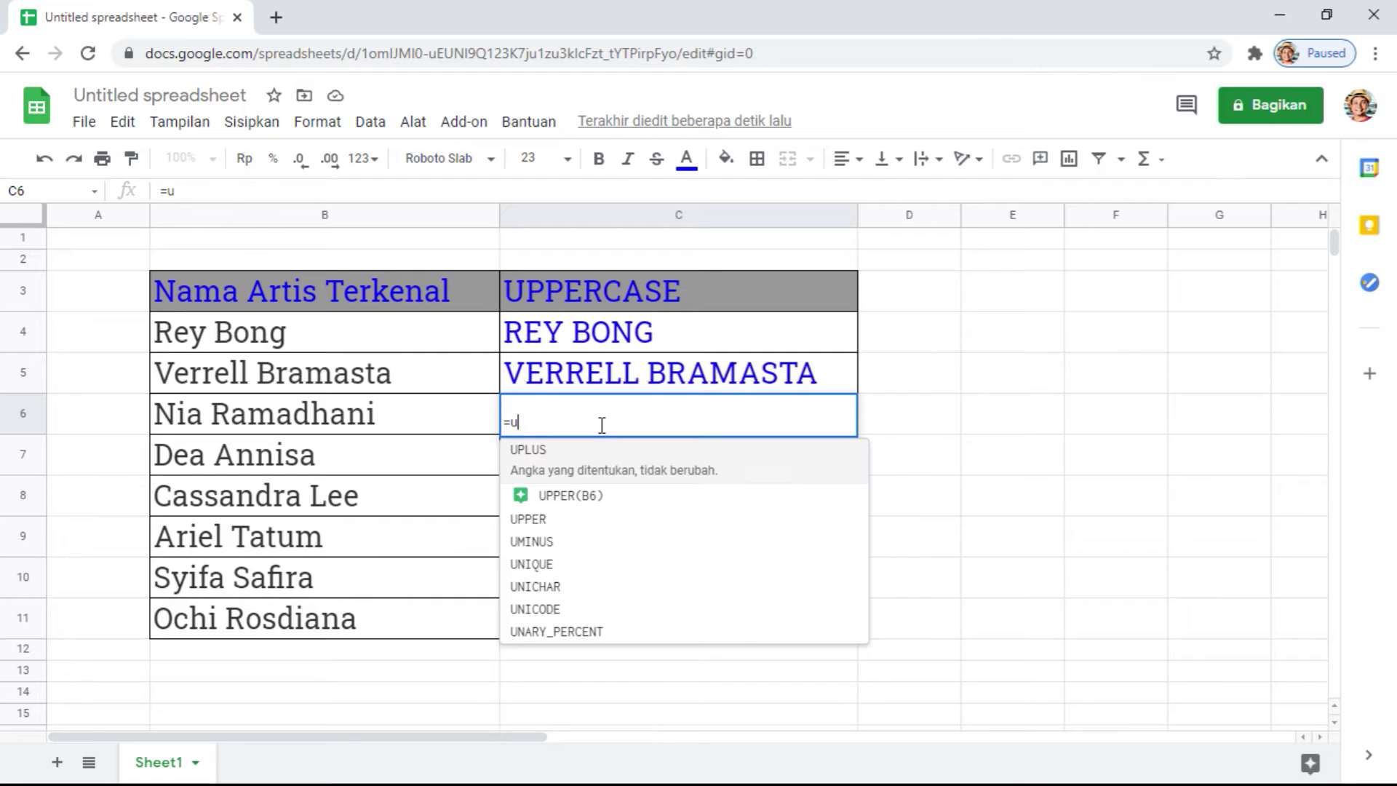
{"action": "type", "text": "pp"}
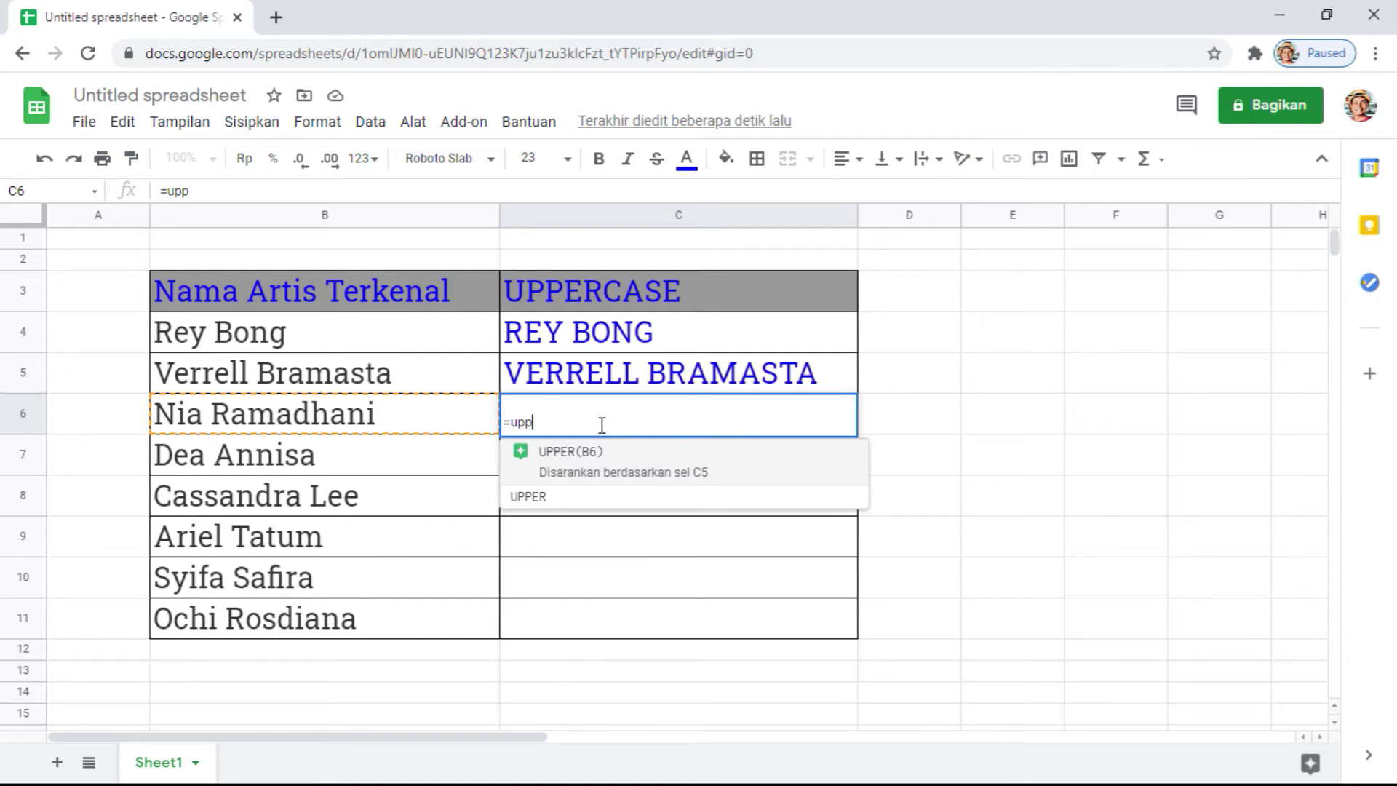
{"action": "type", "text": "er"}
{"action": "key", "text": "Tab"}
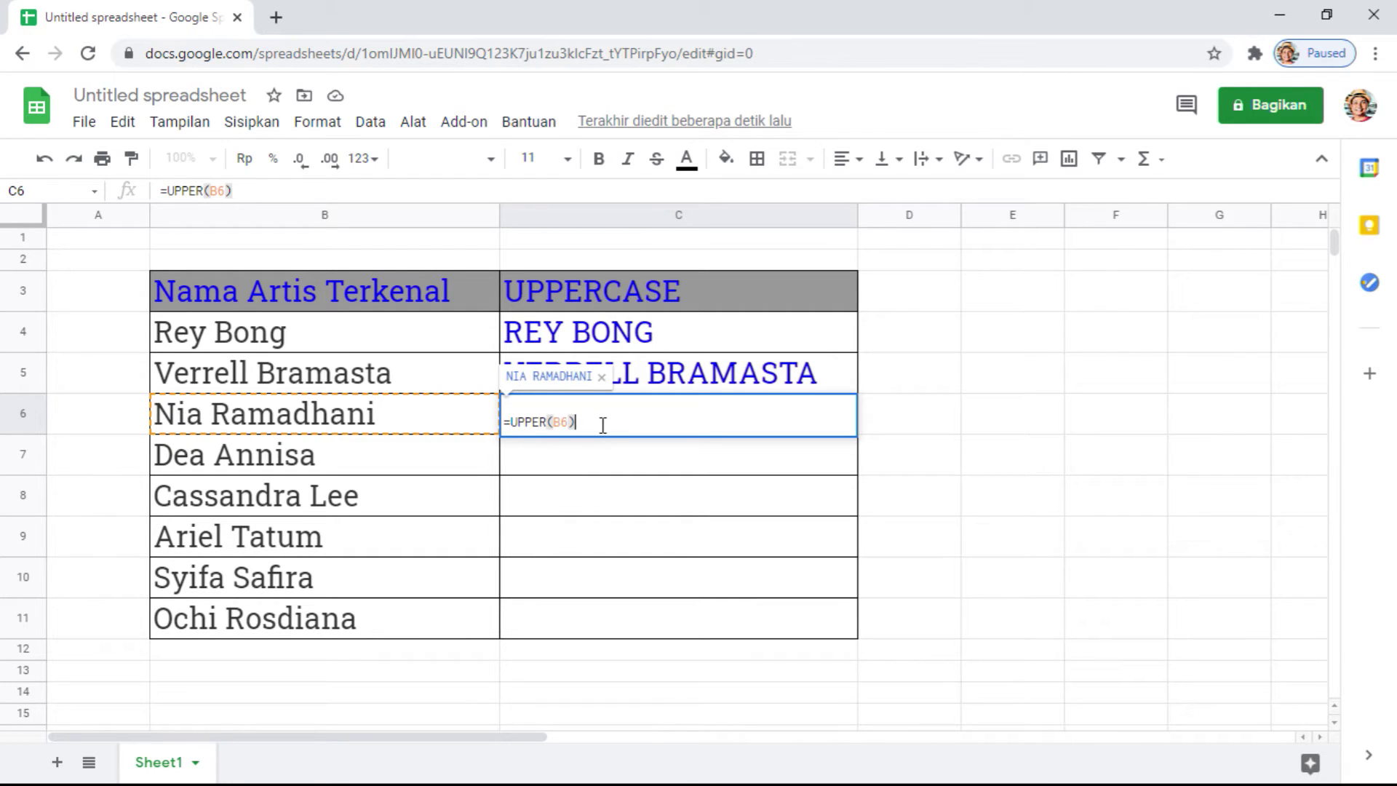
{"action": "key", "text": "Return"}
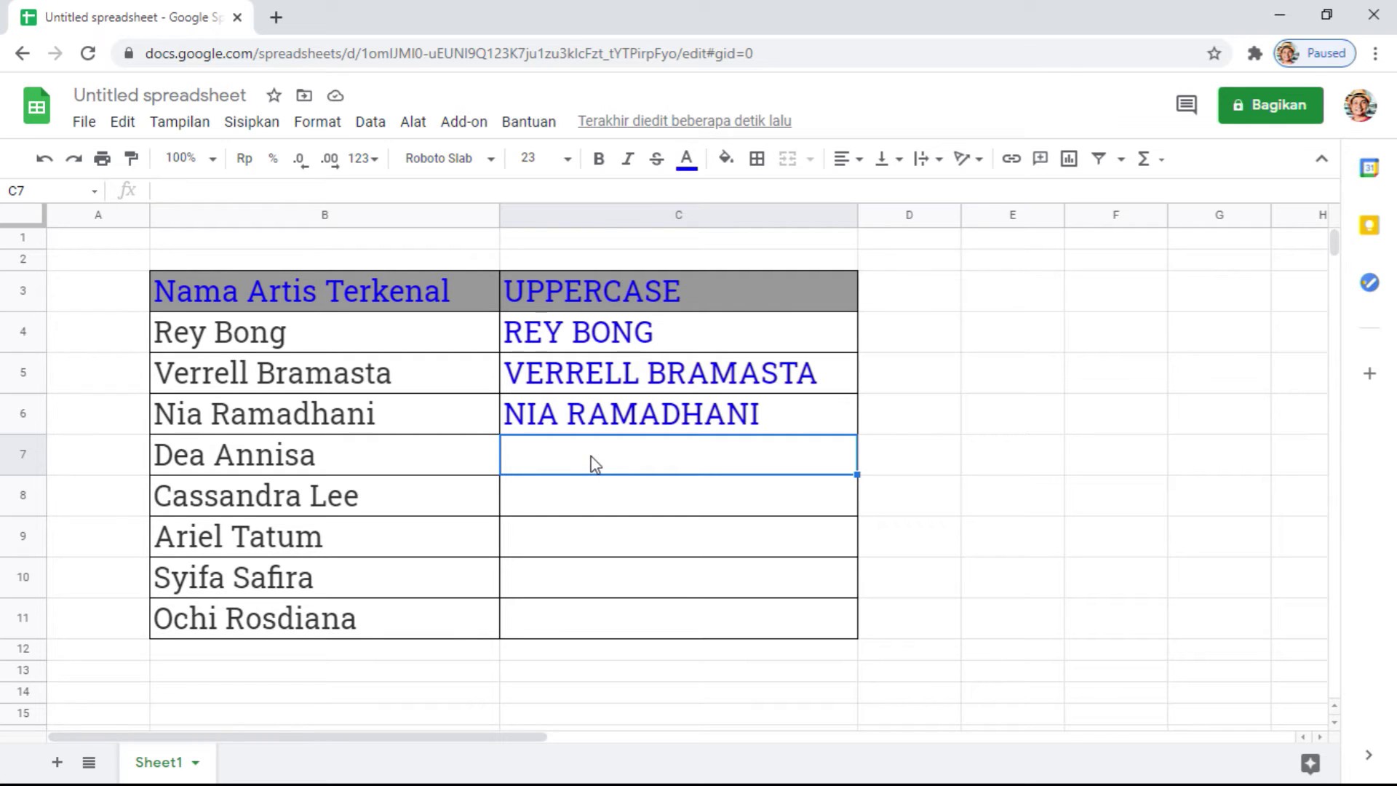
{"action": "type", "text": "="}
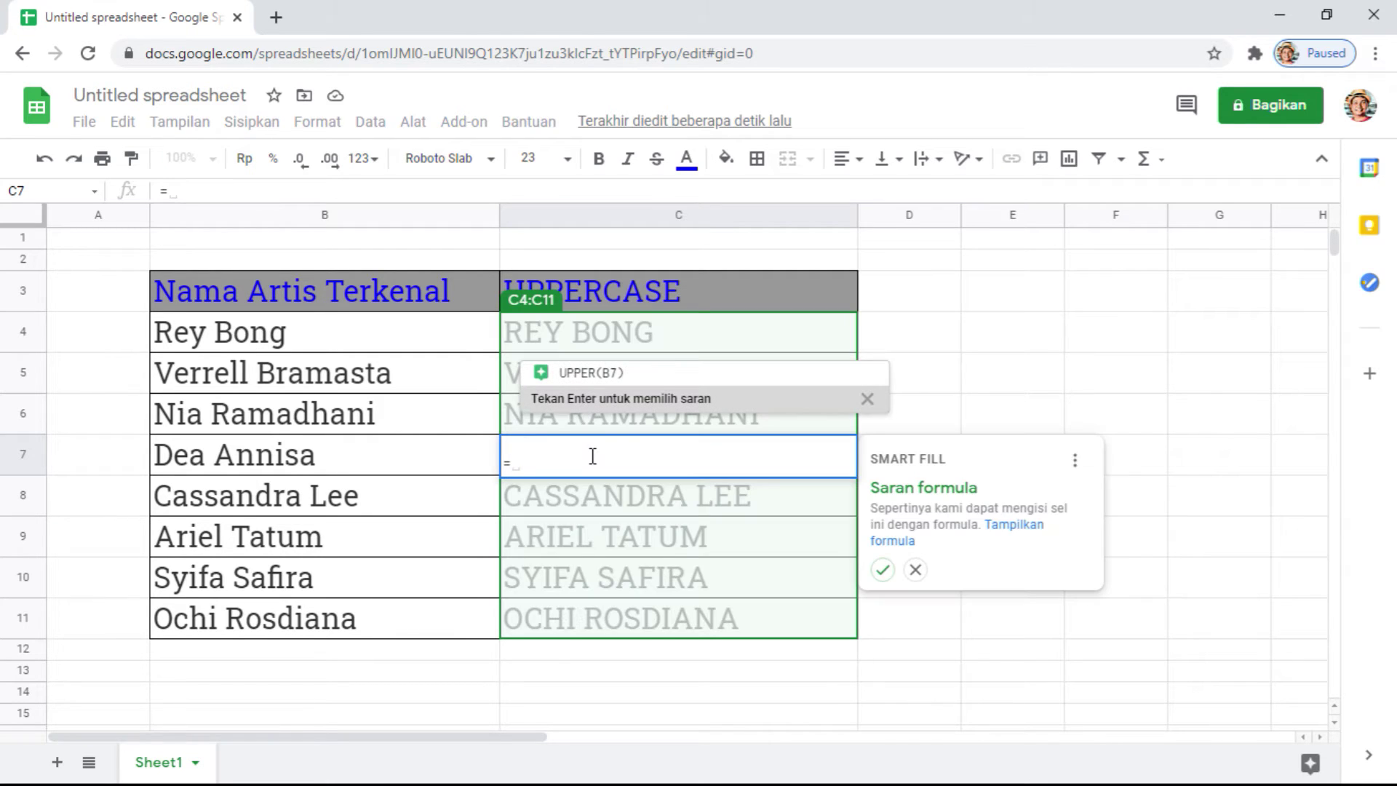
{"action": "left_click", "coordinate": [586, 364]}
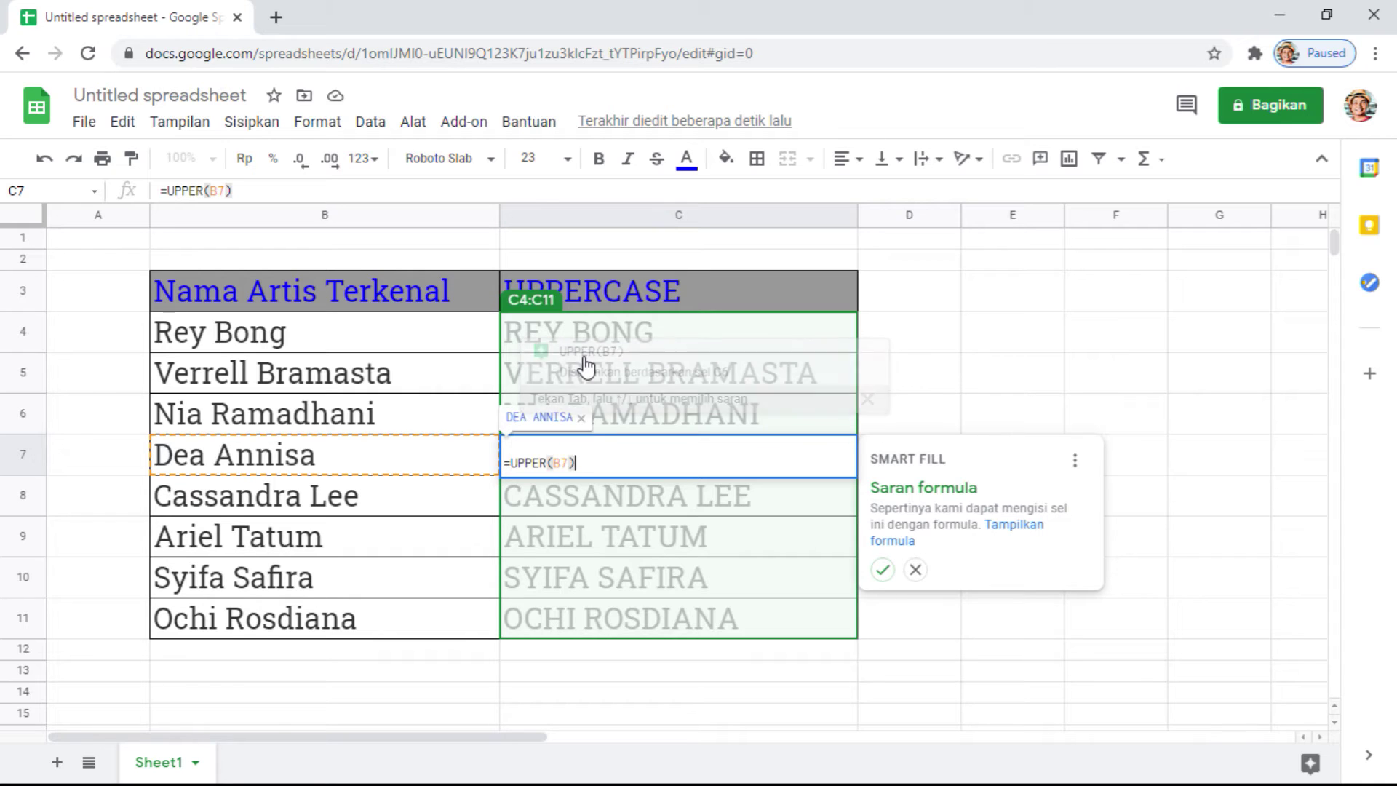
{"action": "key", "text": "Return"}
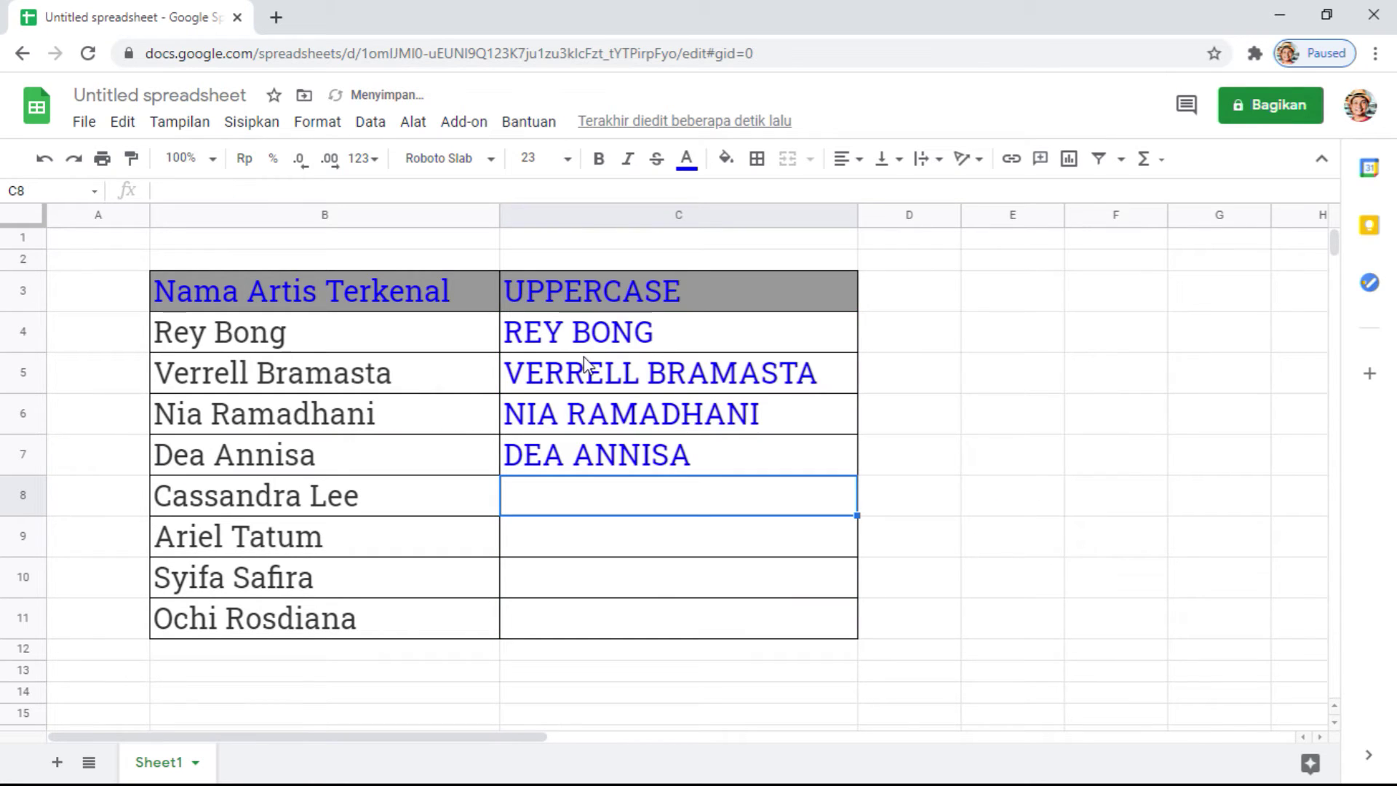
{"action": "left_click", "coordinate": [845, 464]}
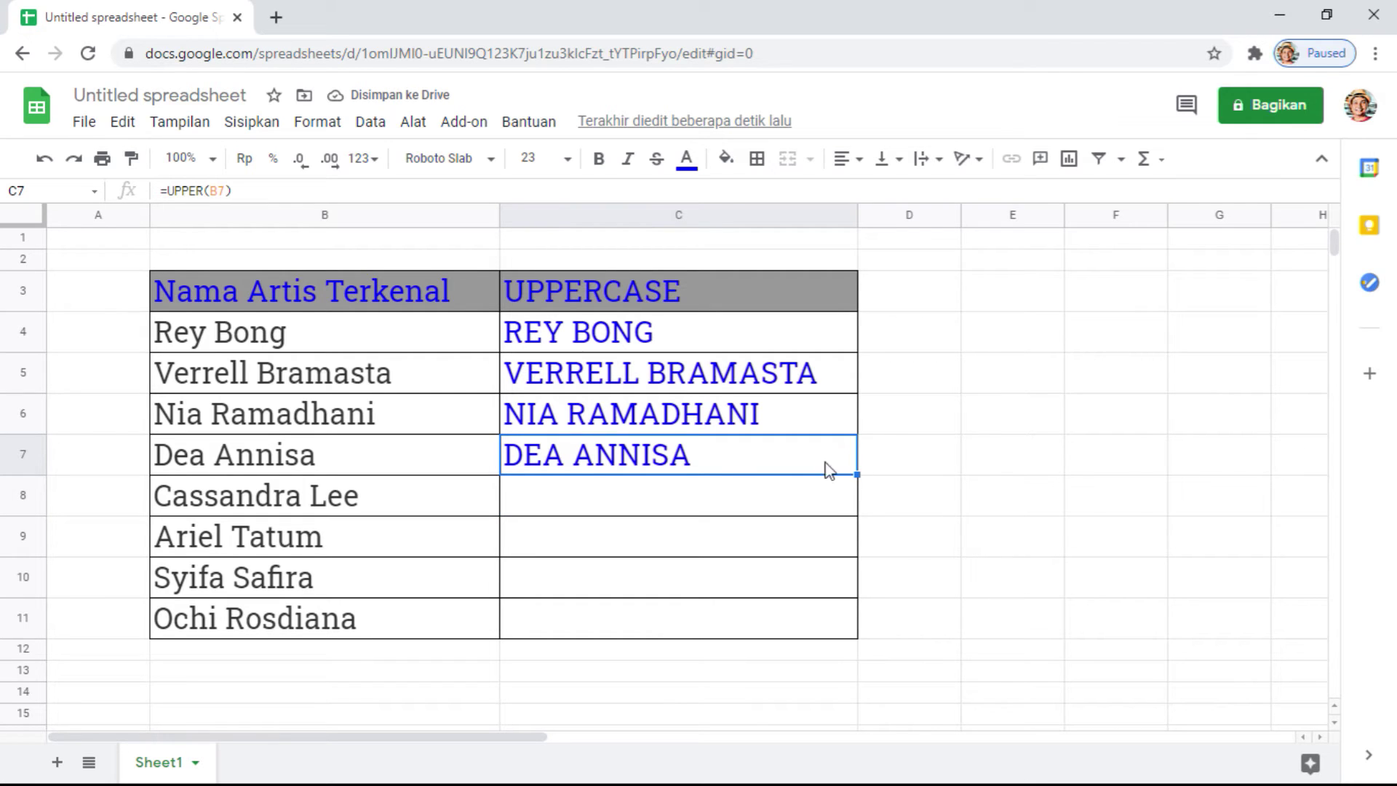
- Build =UPPER(B8) in C8 from the autocomplete list, showing the B8 name in capitals
{"action": "left_click", "coordinate": [686, 504]}
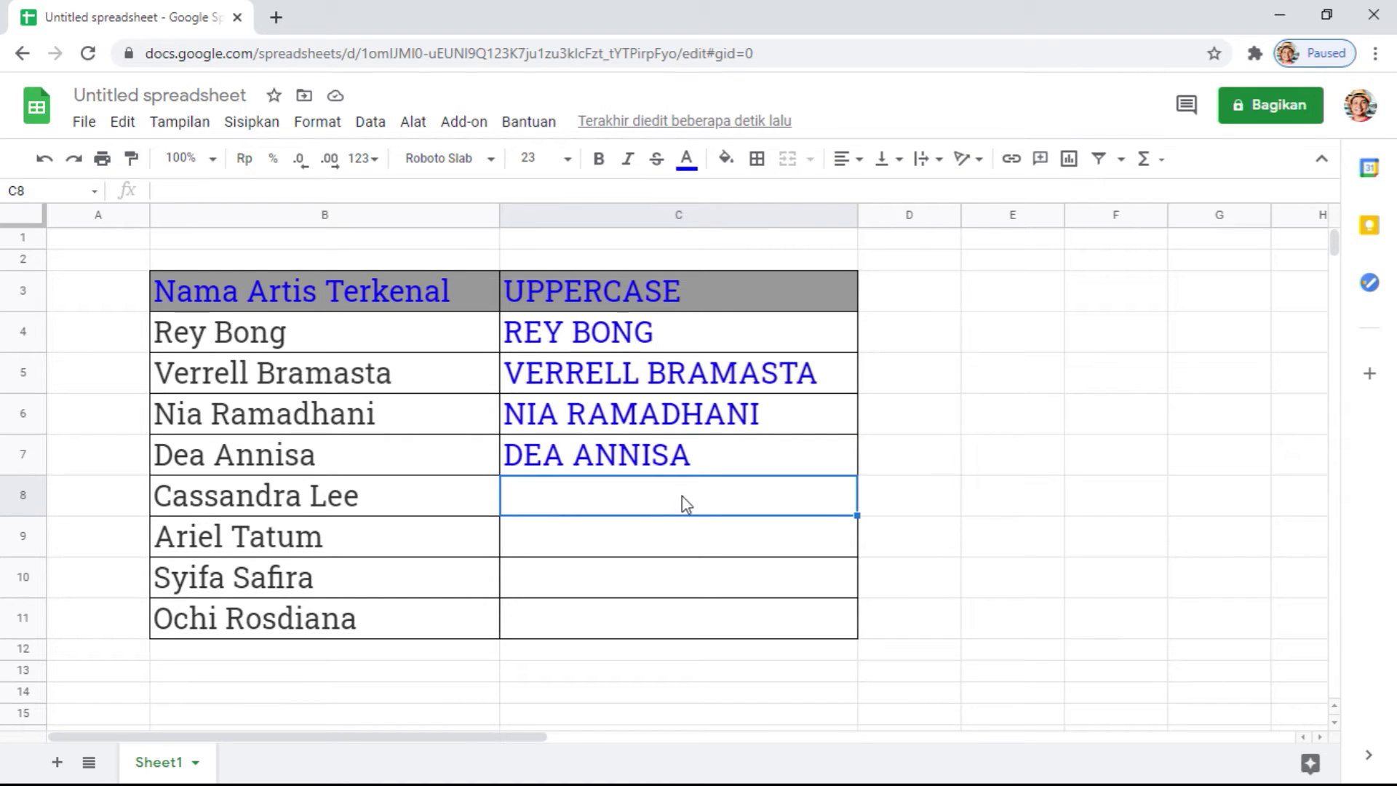
{"action": "type", "text": "=u"}
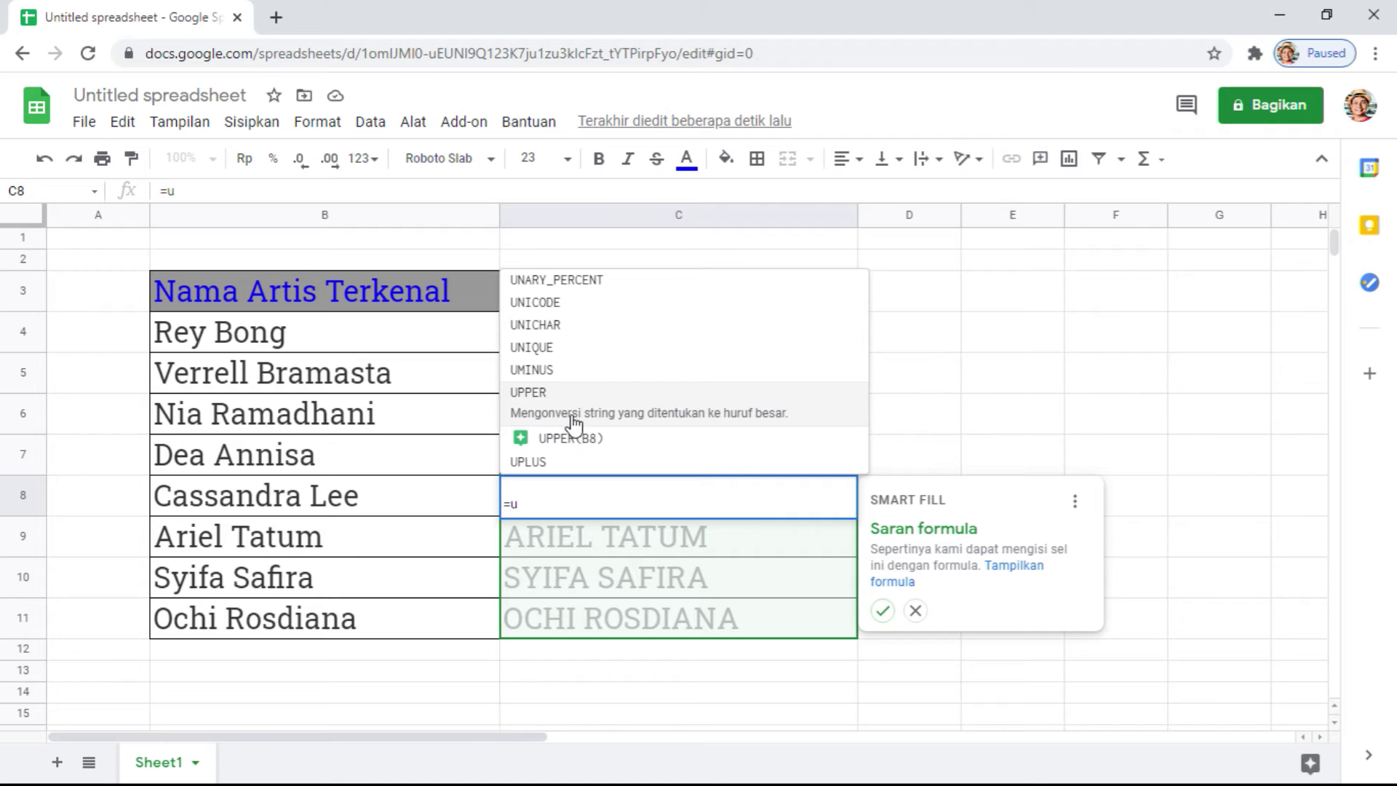
{"action": "left_click", "coordinate": [575, 420]}
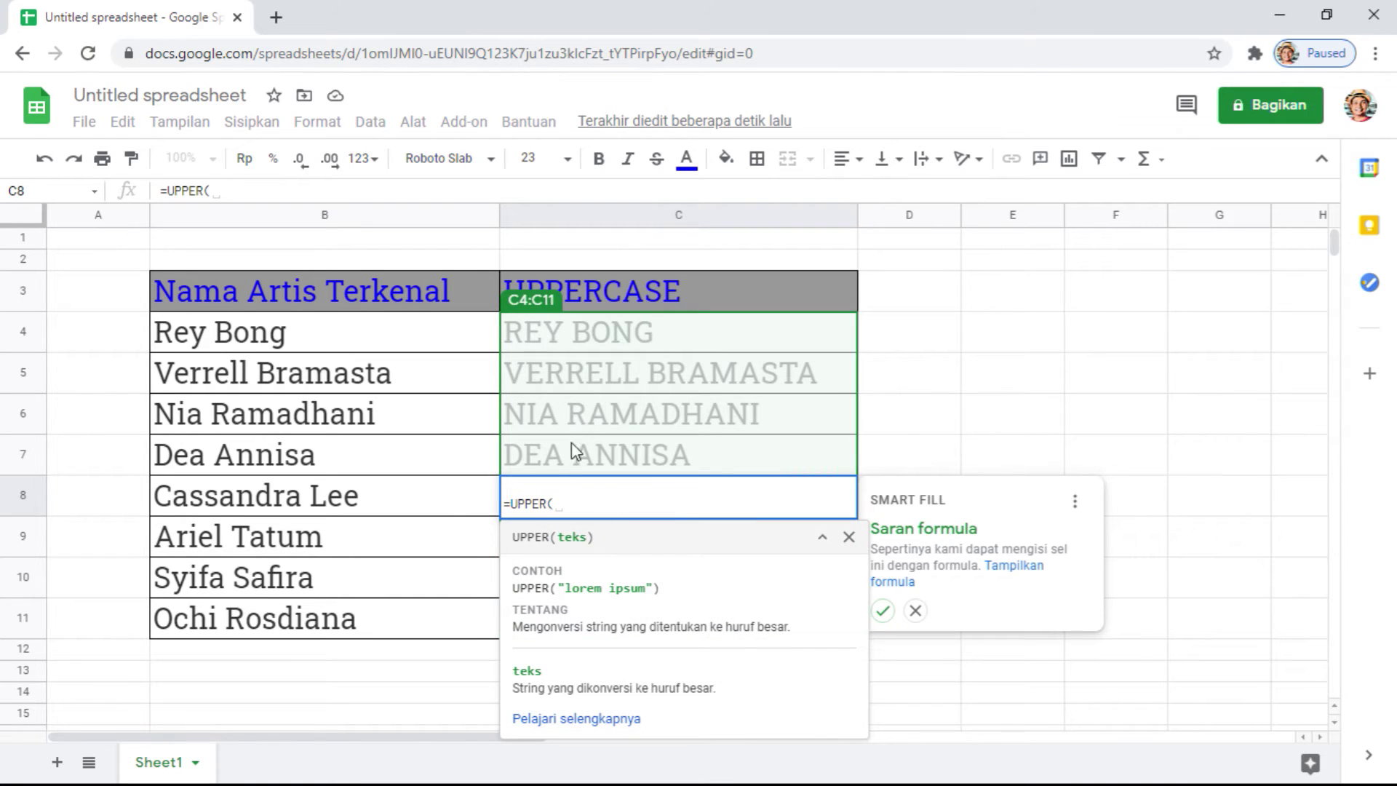
{"action": "left_click", "coordinate": [322, 507]}
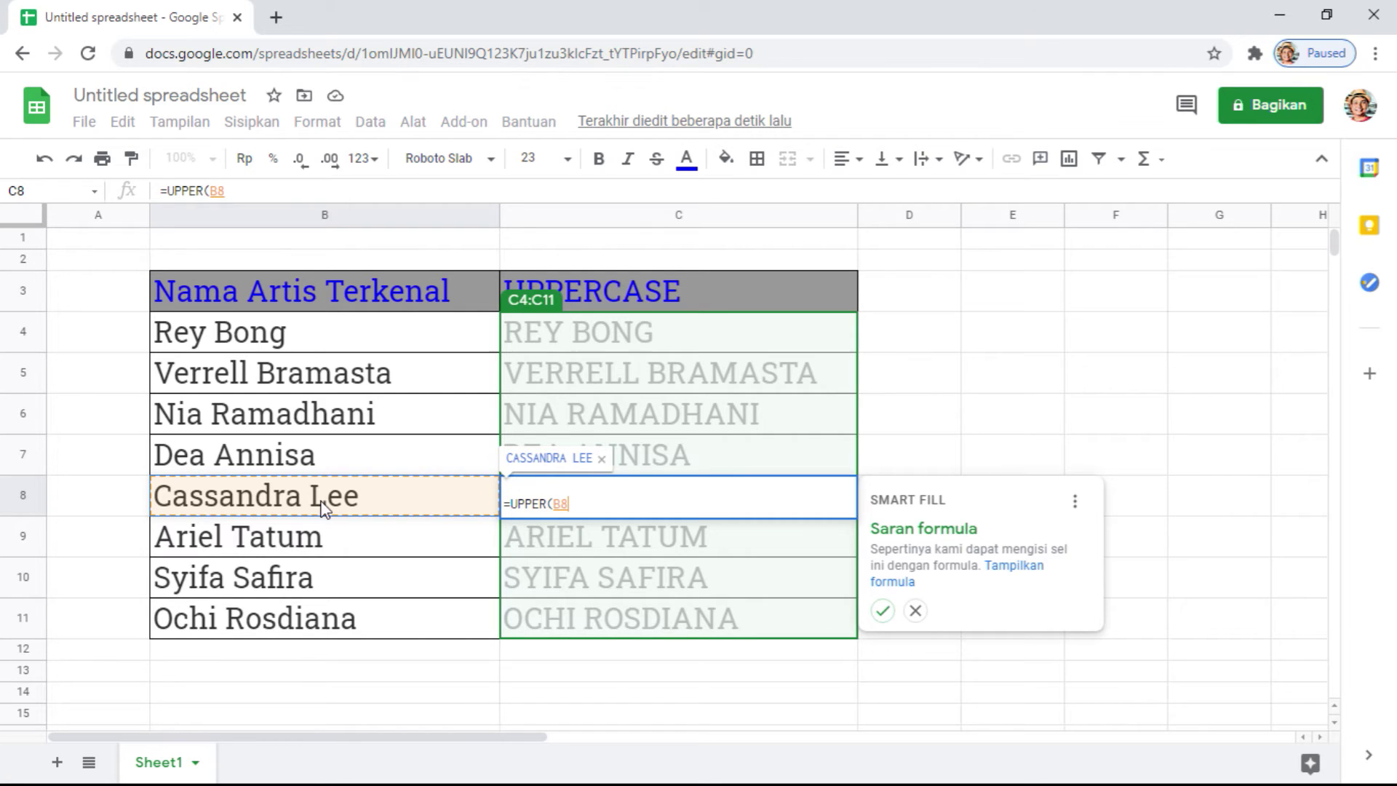
{"action": "key", "text": "Return"}
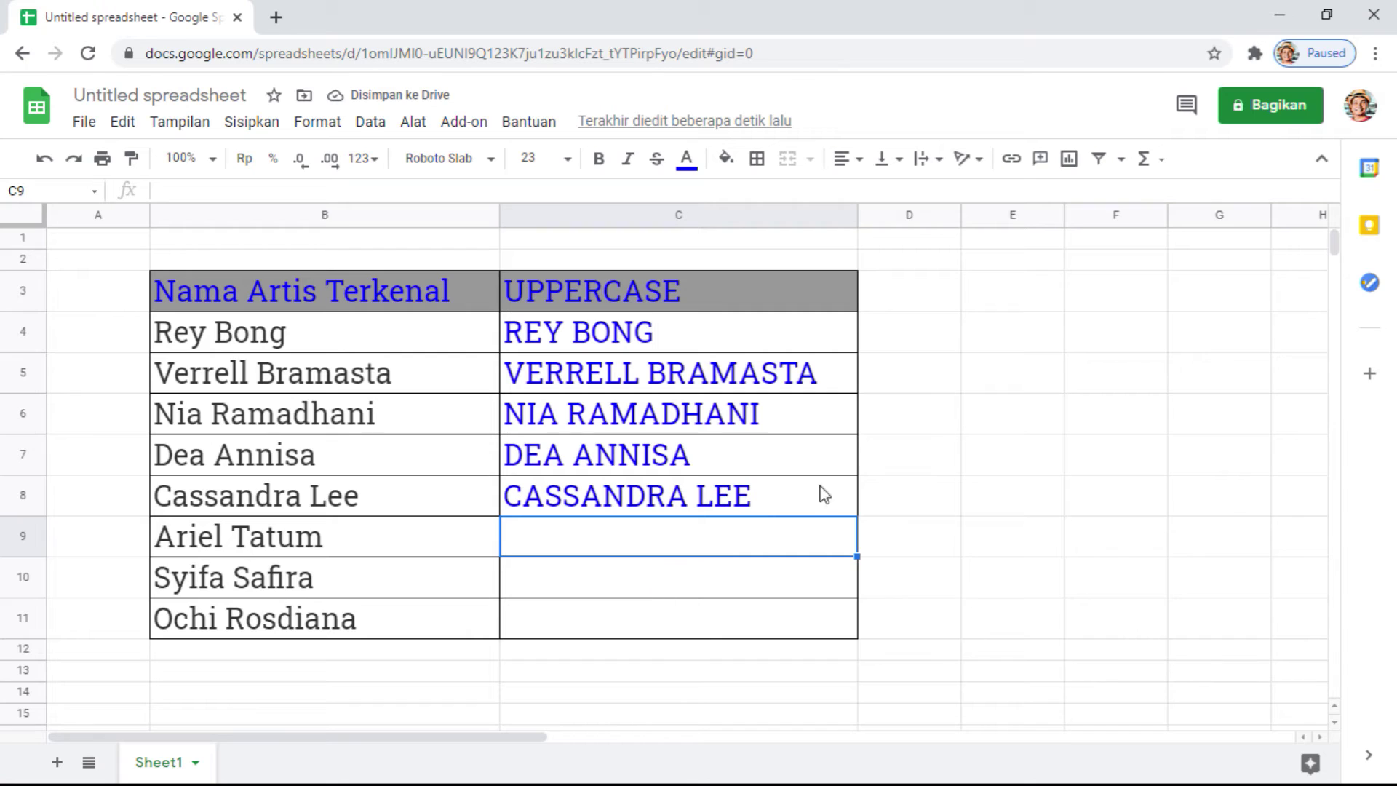
{"action": "left_click", "coordinate": [836, 500]}
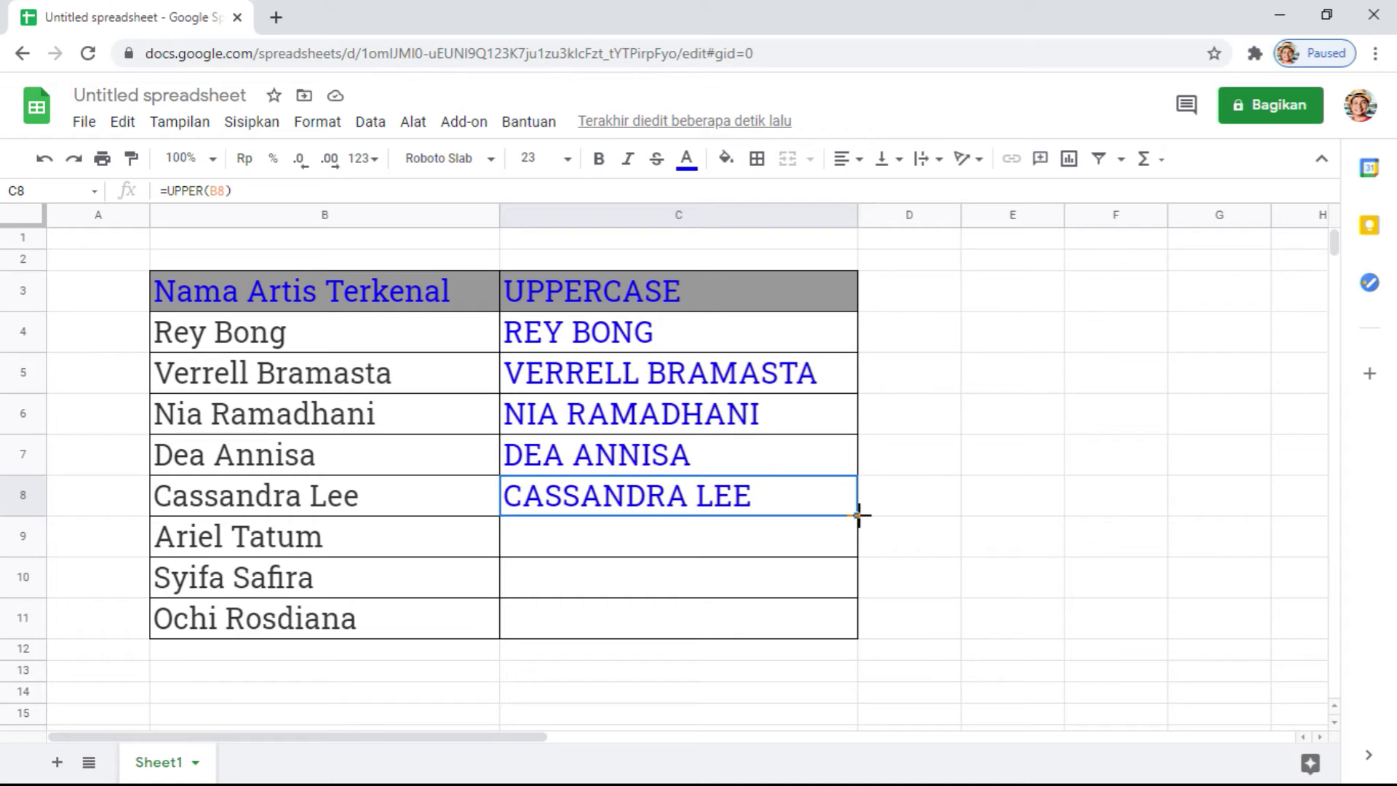
- Drag the C8 formula down through C11 to capitalize the names in B9:B11
{"action": "mouse_move", "coordinate": [858, 516]}
{"action": "left_mouse_down"}
{"action": "mouse_move", "coordinate": [858, 636]}
{"action": "mouse_move", "coordinate": [873, 628]}
{"action": "left_mouse_up"}
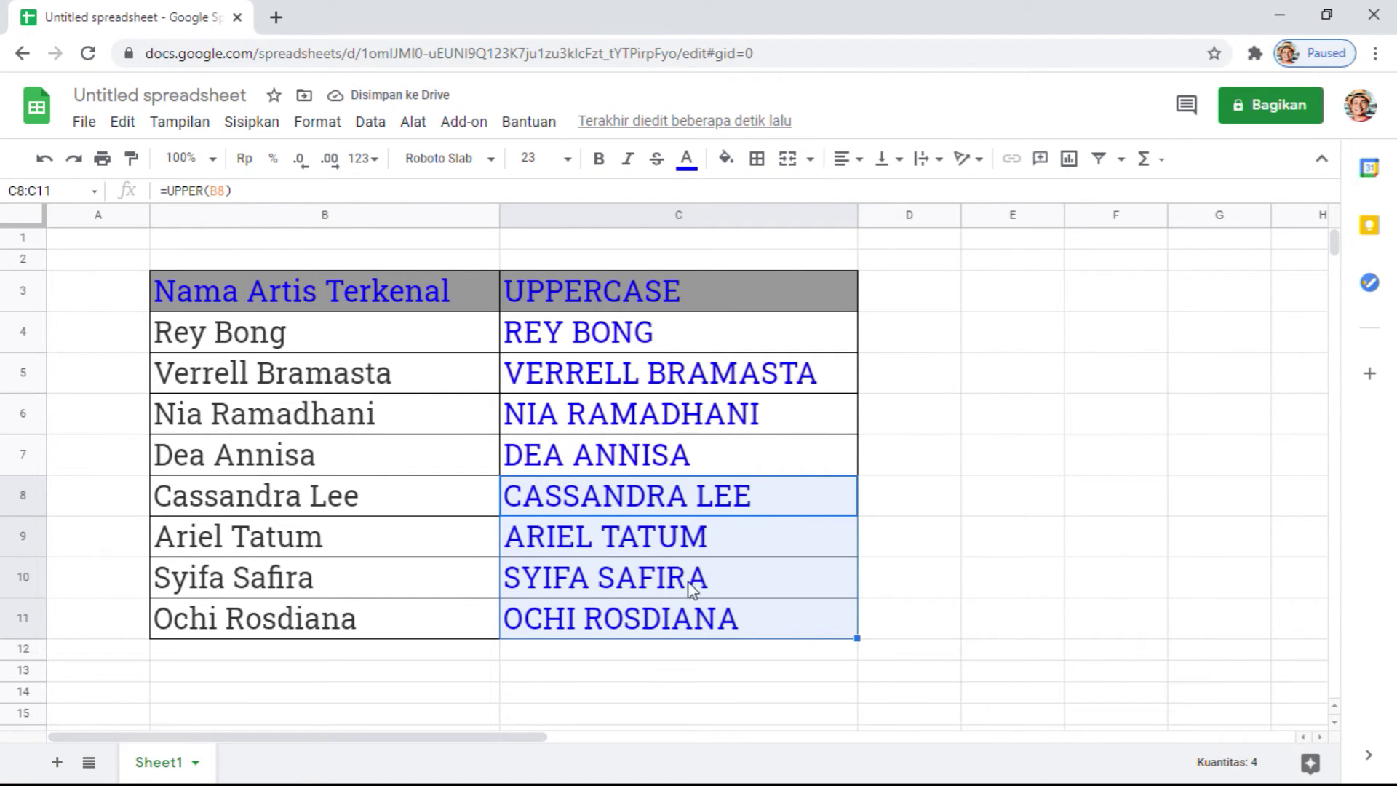
- Retype C11 as an open =UPPER( entry with the B11 reference removed
{"action": "left_click", "coordinate": [725, 623]}
{"action": "type", "text": "="}
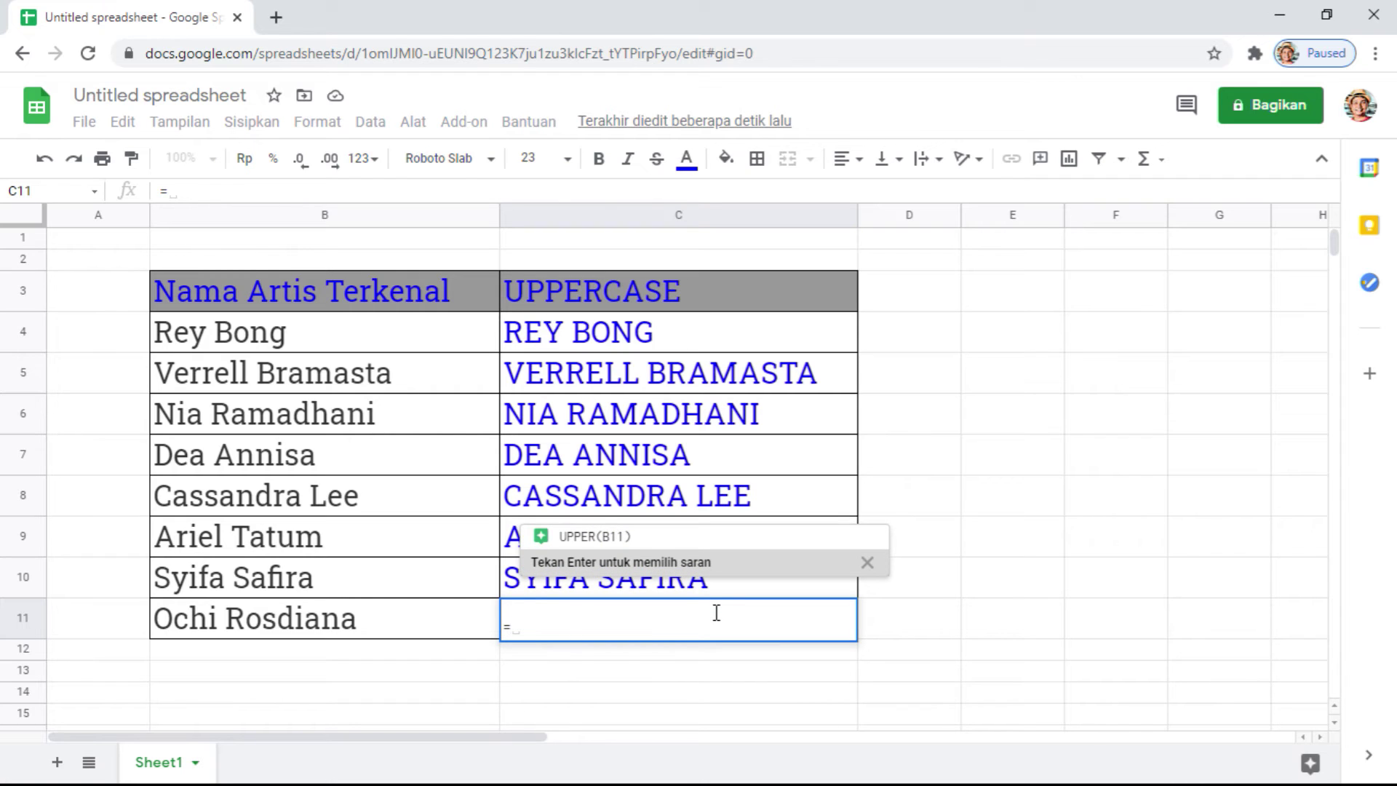
{"action": "type", "text": "upper"}
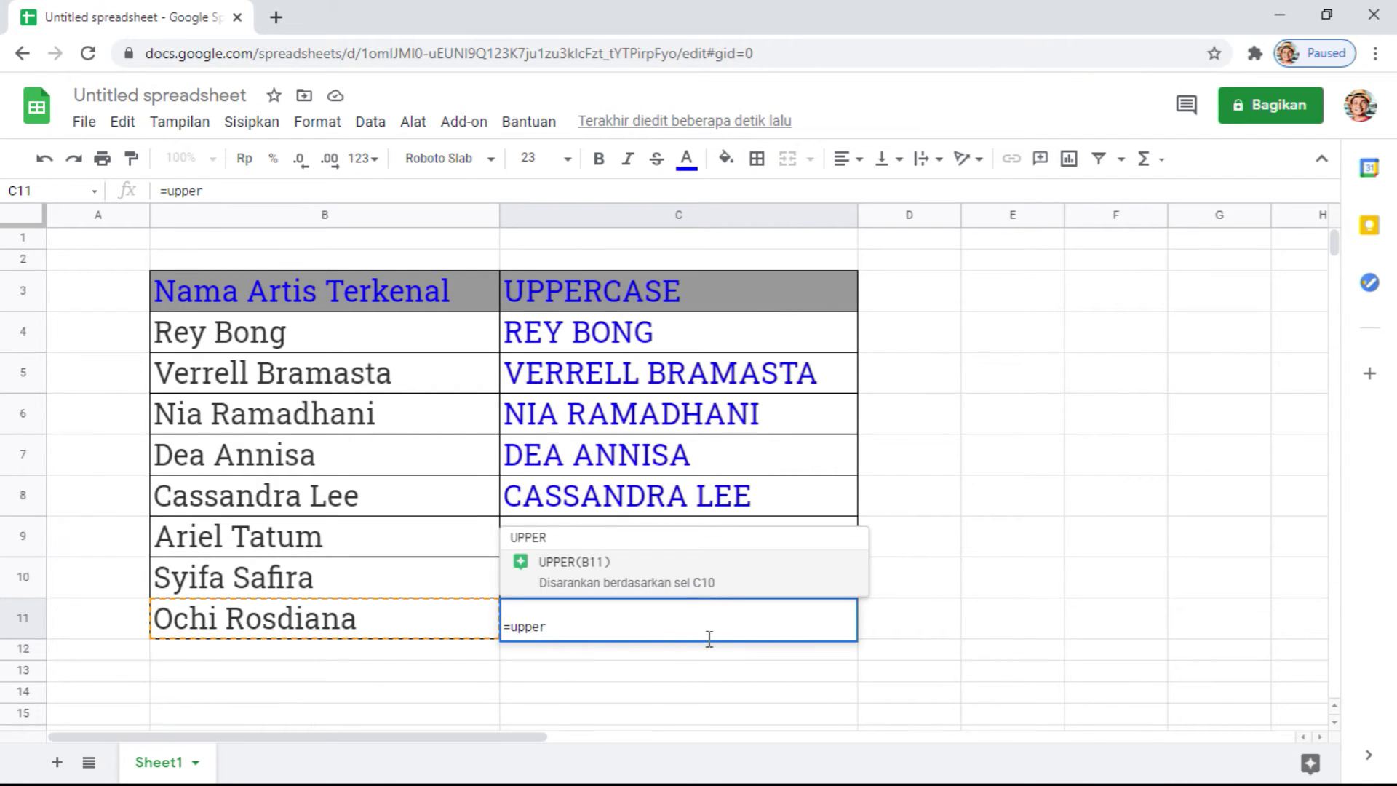
{"action": "key", "text": "Tab"}
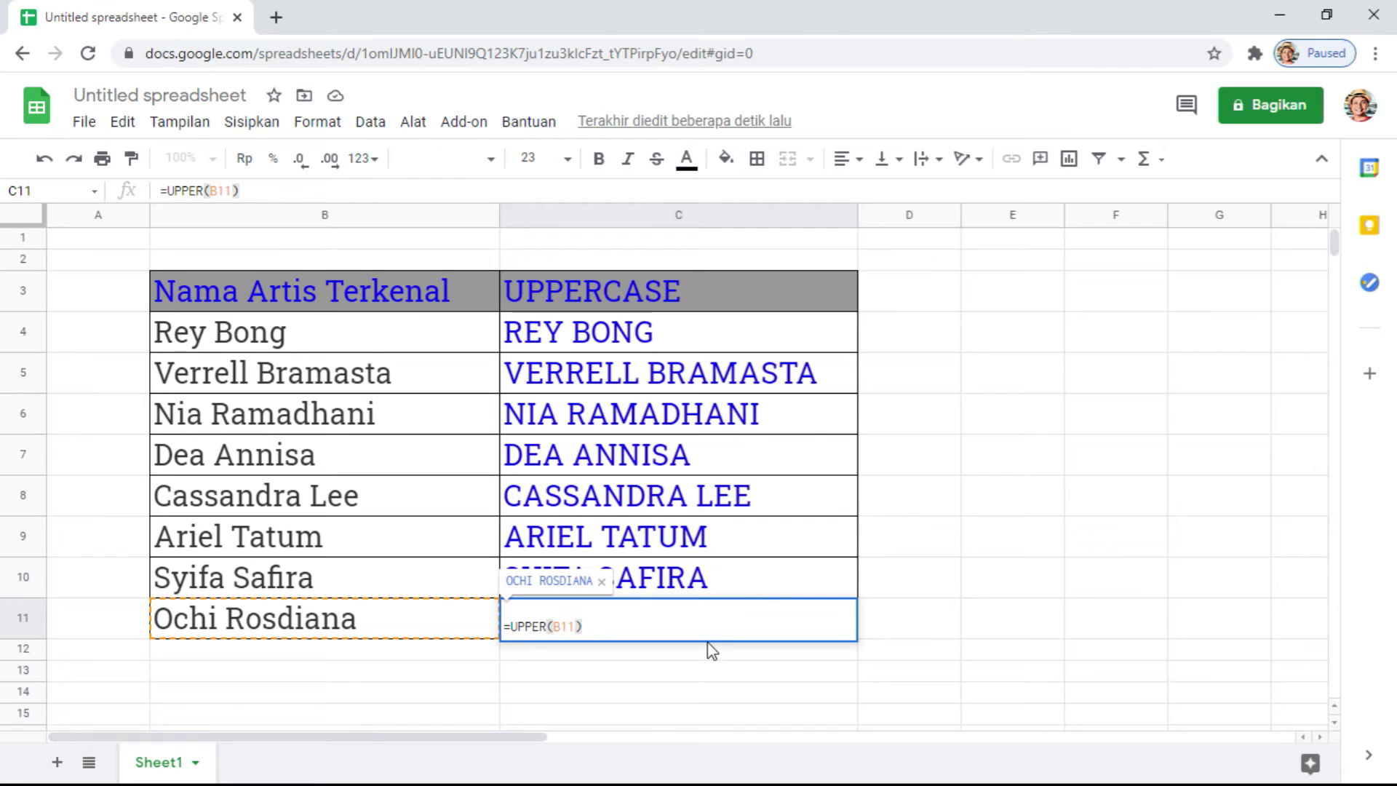
{"action": "key", "text": "BackSpace"}
{"action": "key", "text": "BackSpace"}
{"action": "key", "text": "BackSpace"}
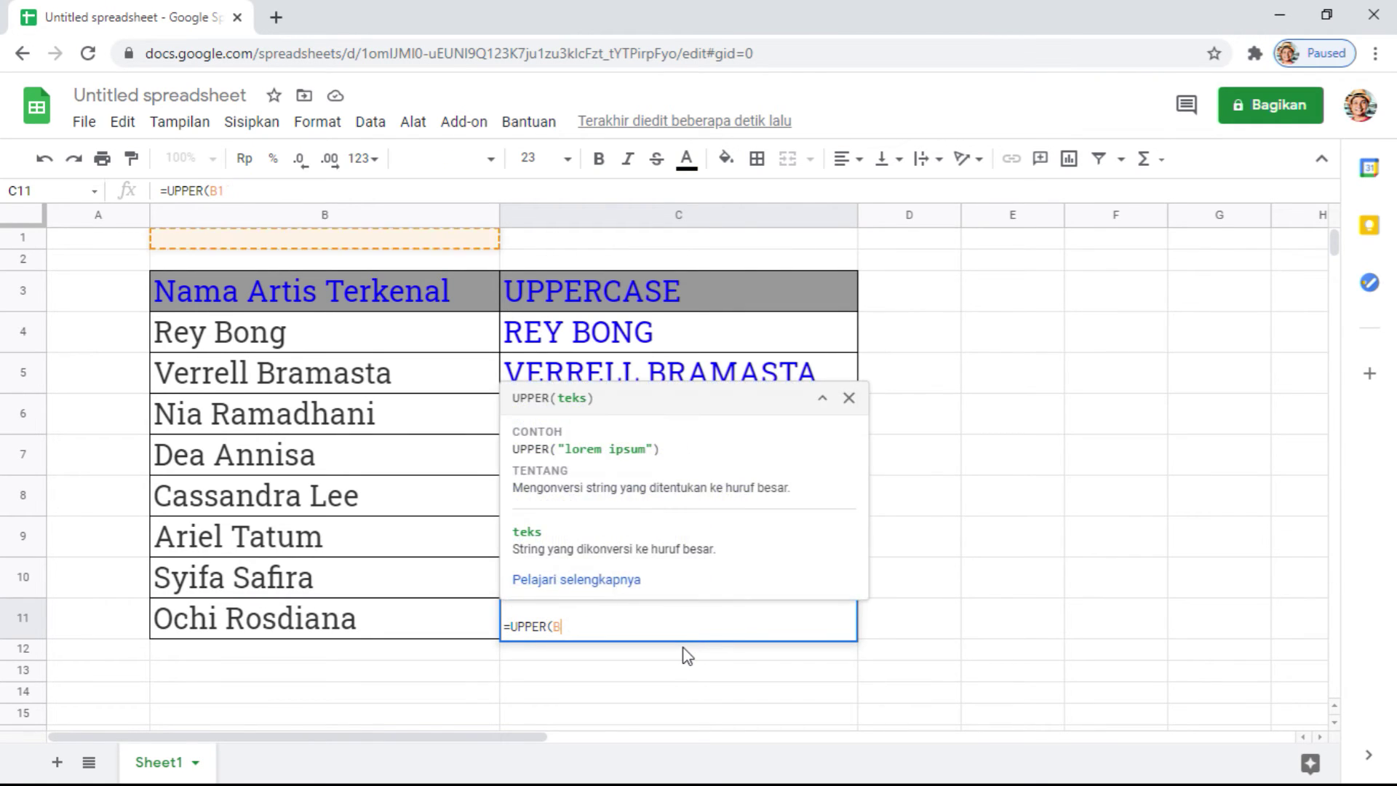
{"action": "type", "text": "B"}
{"action": "key", "text": "BackSpace"}
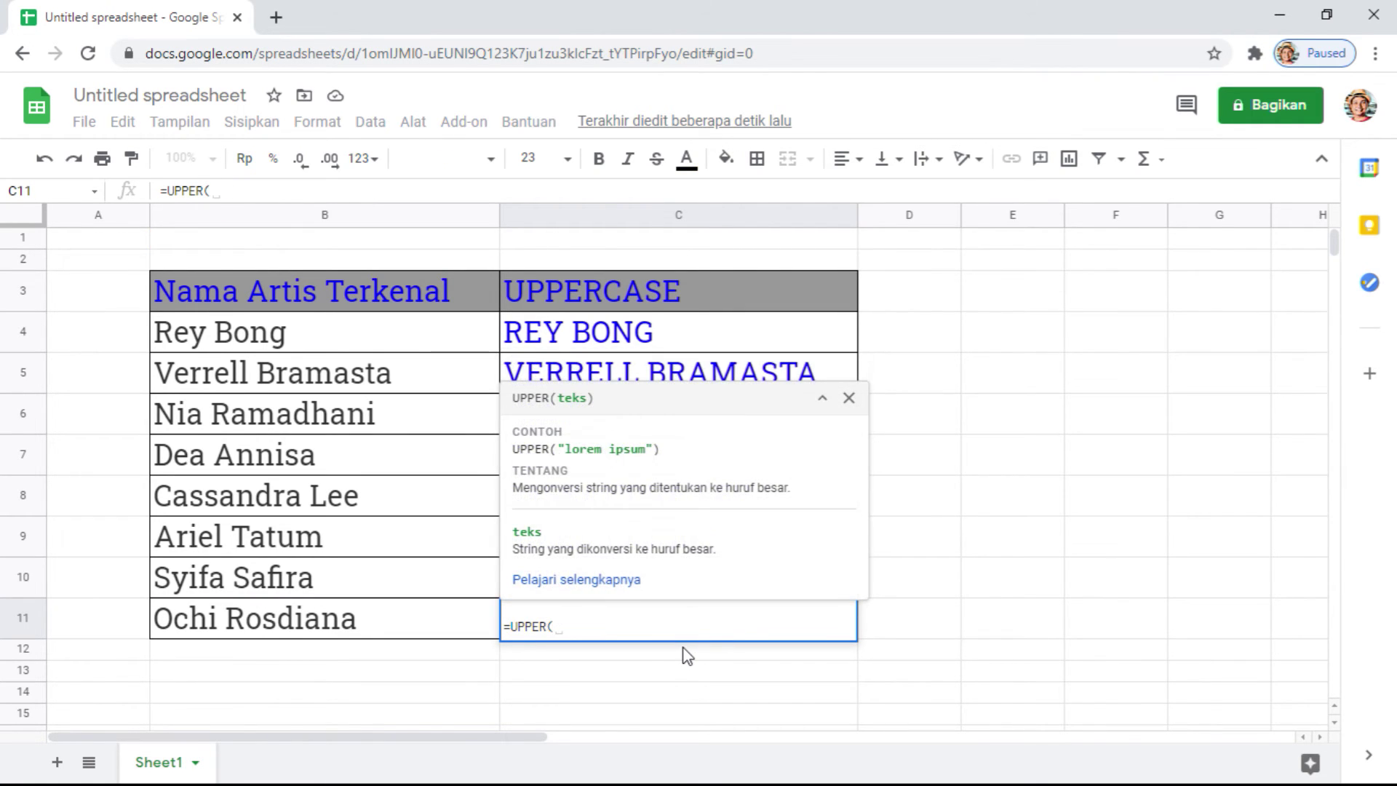
- Read through the UPPER function article in Google Docs Editors Help
{"action": "left_click", "coordinate": [590, 585]}
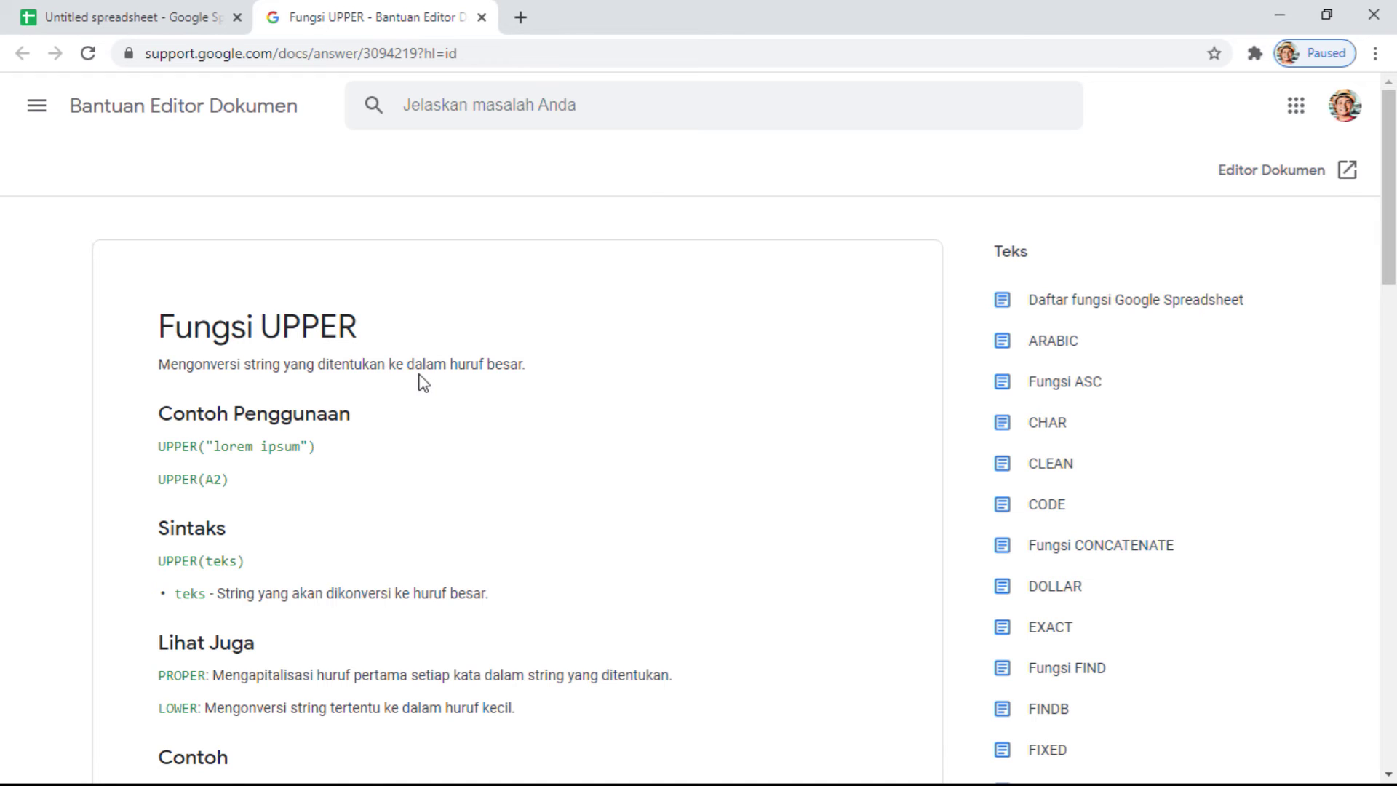
{"action": "scroll", "coordinate": [420, 384], "scroll_direction": "down", "scroll_amount": 1}
{"action": "scroll", "coordinate": [424, 386], "scroll_direction": "down", "scroll_amount": 1}
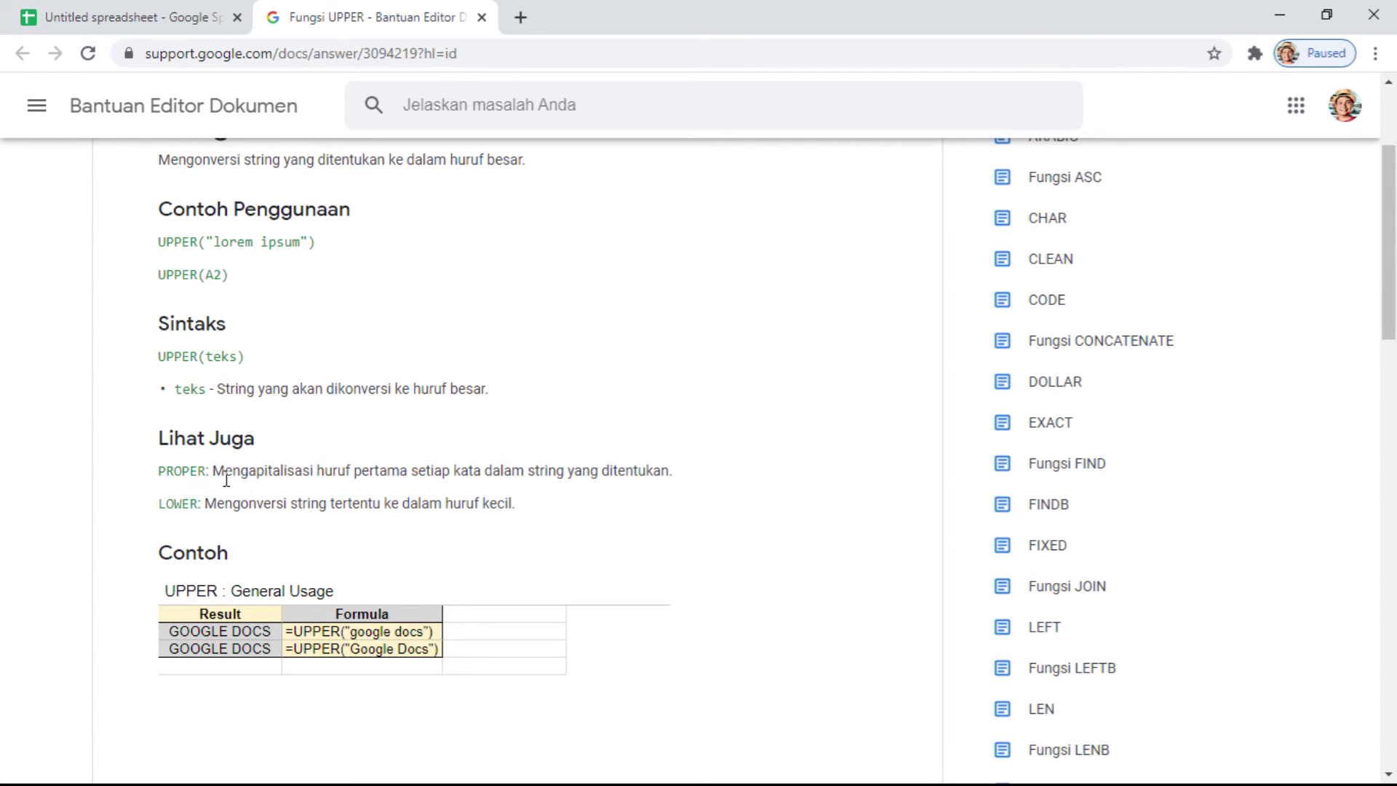
{"action": "scroll", "coordinate": [217, 471], "scroll_direction": "down", "scroll_amount": 2}
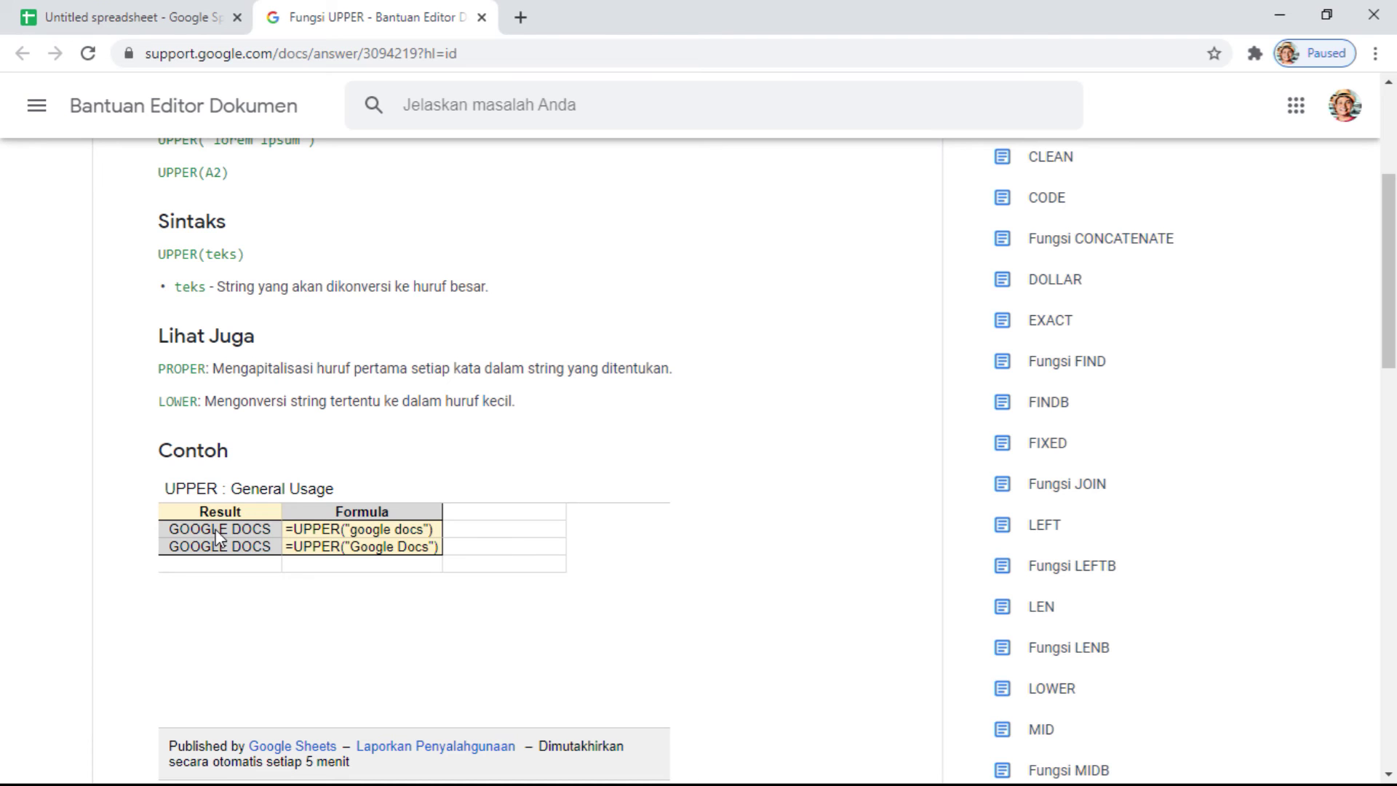
{"action": "scroll", "coordinate": [248, 546], "scroll_direction": "down", "scroll_amount": 3}
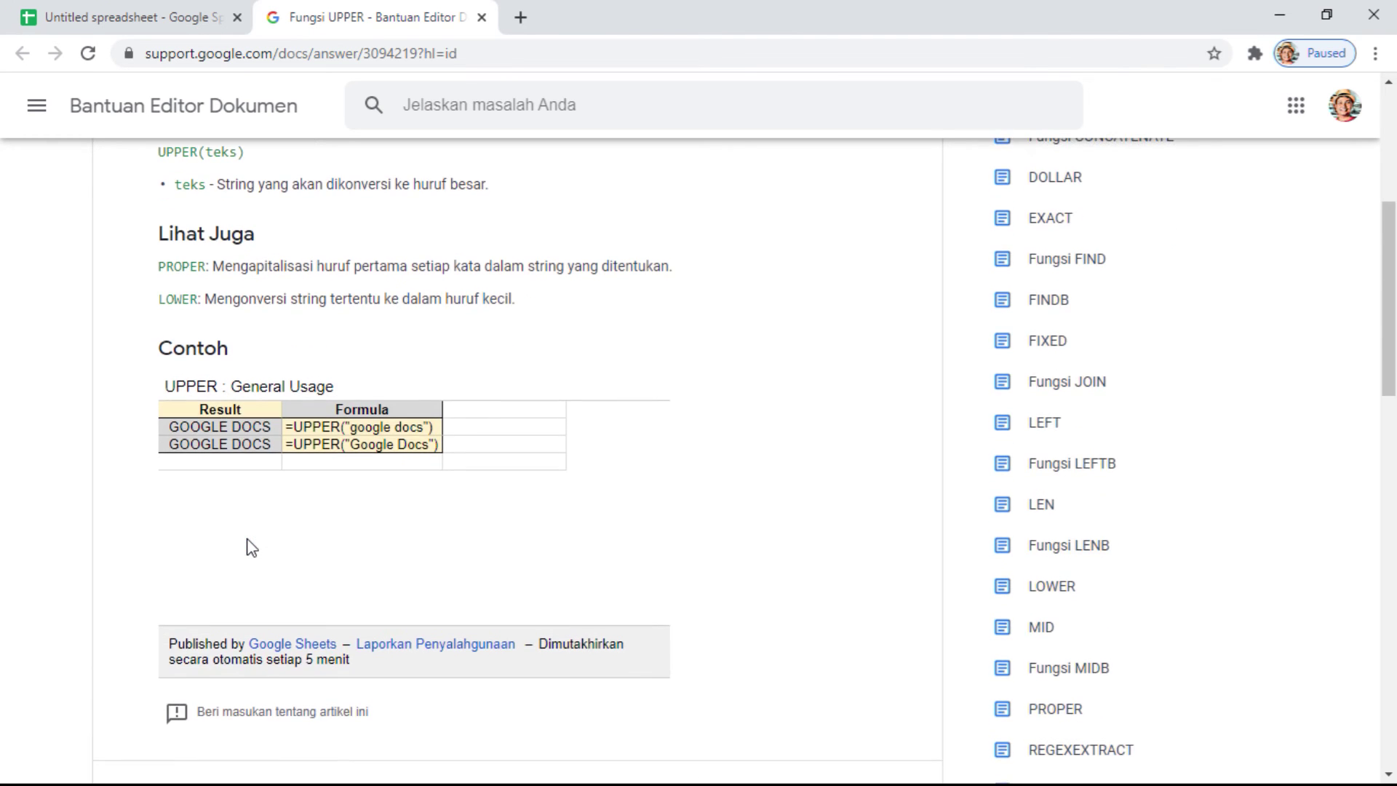
{"action": "scroll", "coordinate": [249, 546], "scroll_direction": "down", "scroll_amount": 2}
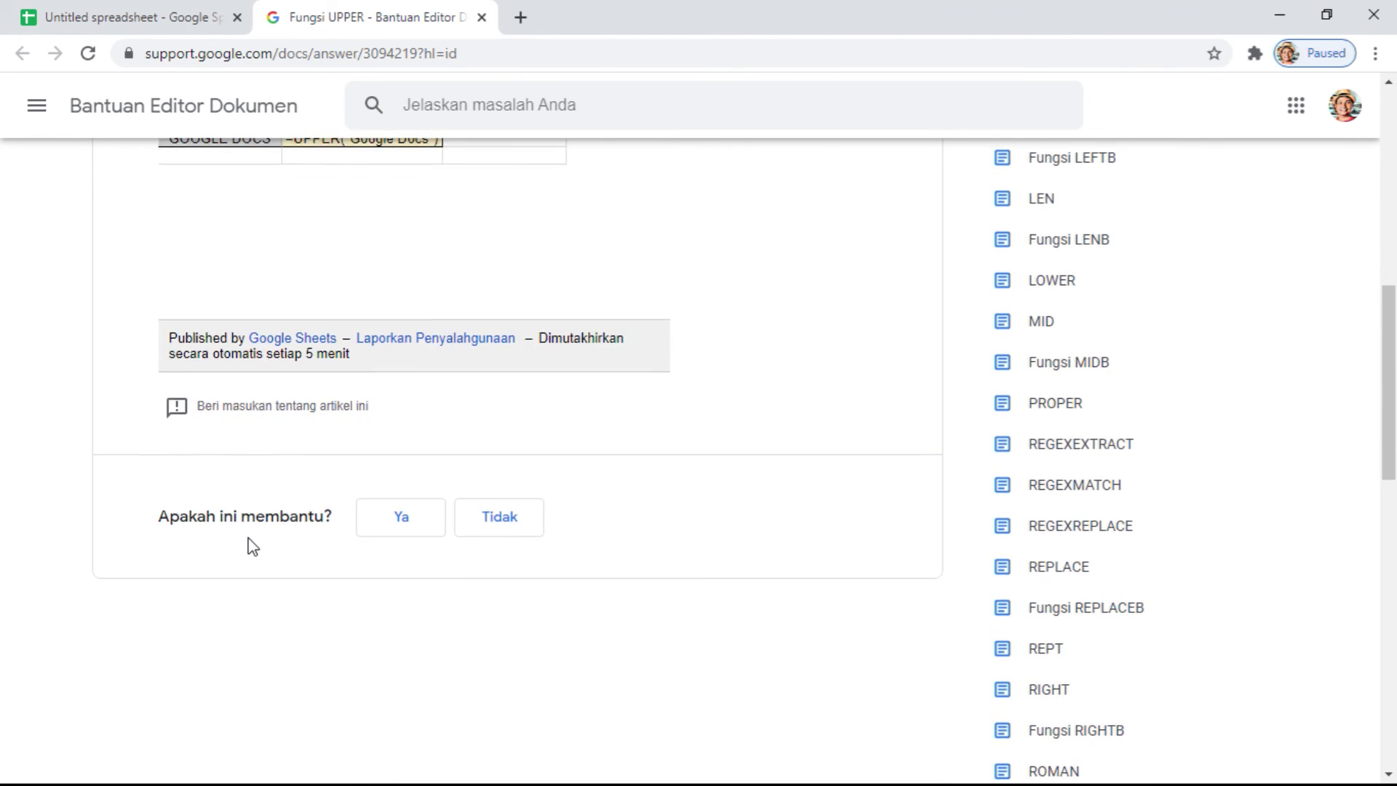
{"action": "scroll", "coordinate": [251, 547], "scroll_direction": "up", "scroll_amount": 6}
{"action": "scroll", "coordinate": [252, 544], "scroll_direction": "up", "scroll_amount": 3}
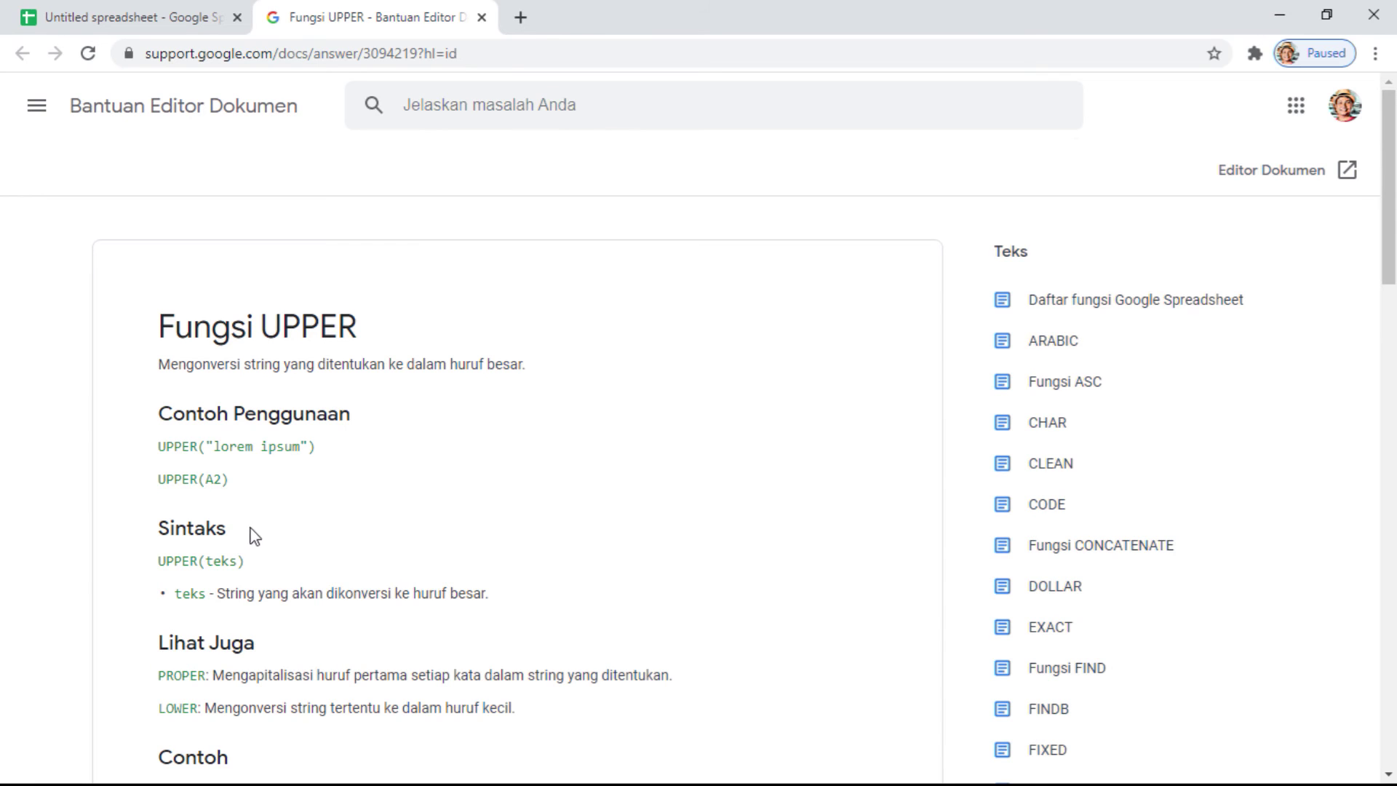
- Complete C11 as =UPPER(E10), which displays blank because E10 is empty
{"action": "left_click", "coordinate": [114, 22]}
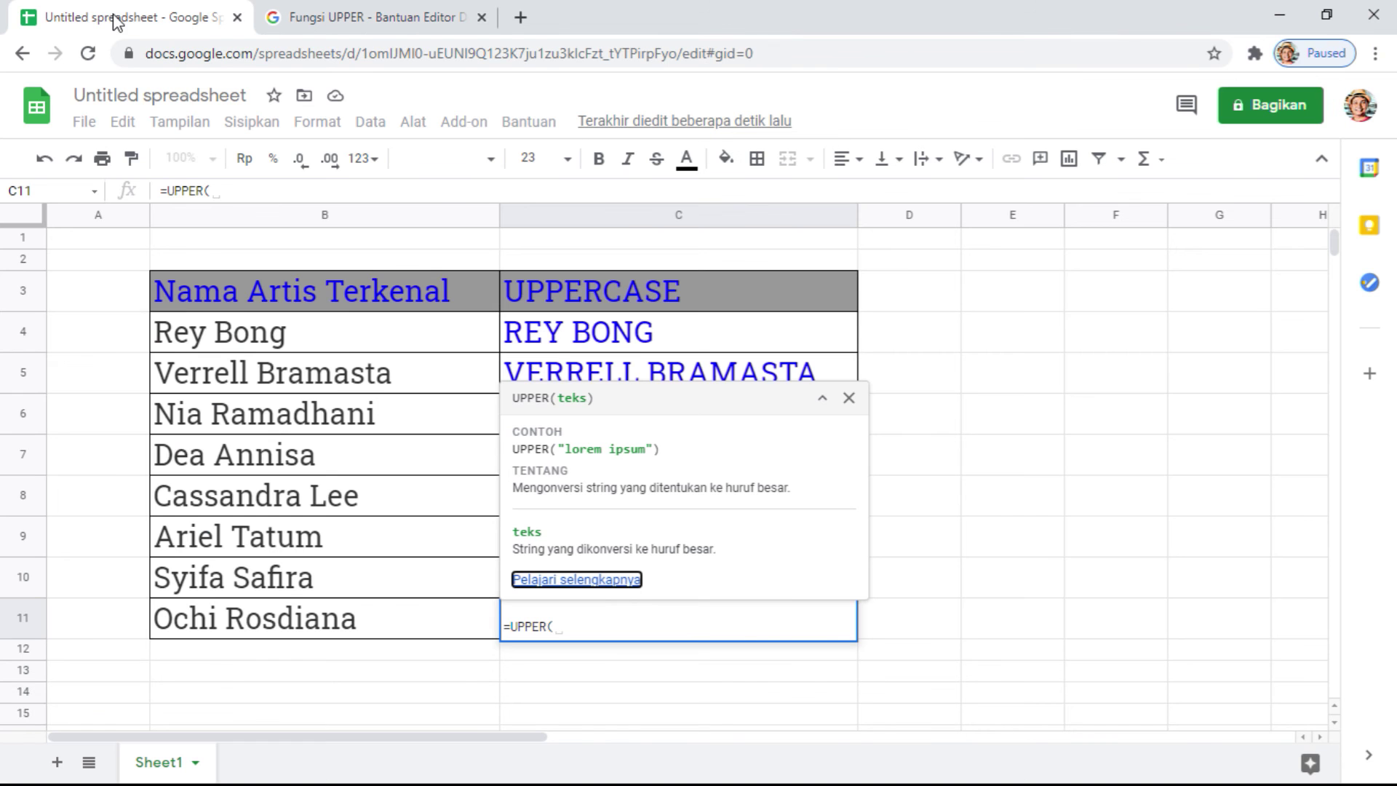
{"action": "left_click", "coordinate": [1001, 594]}
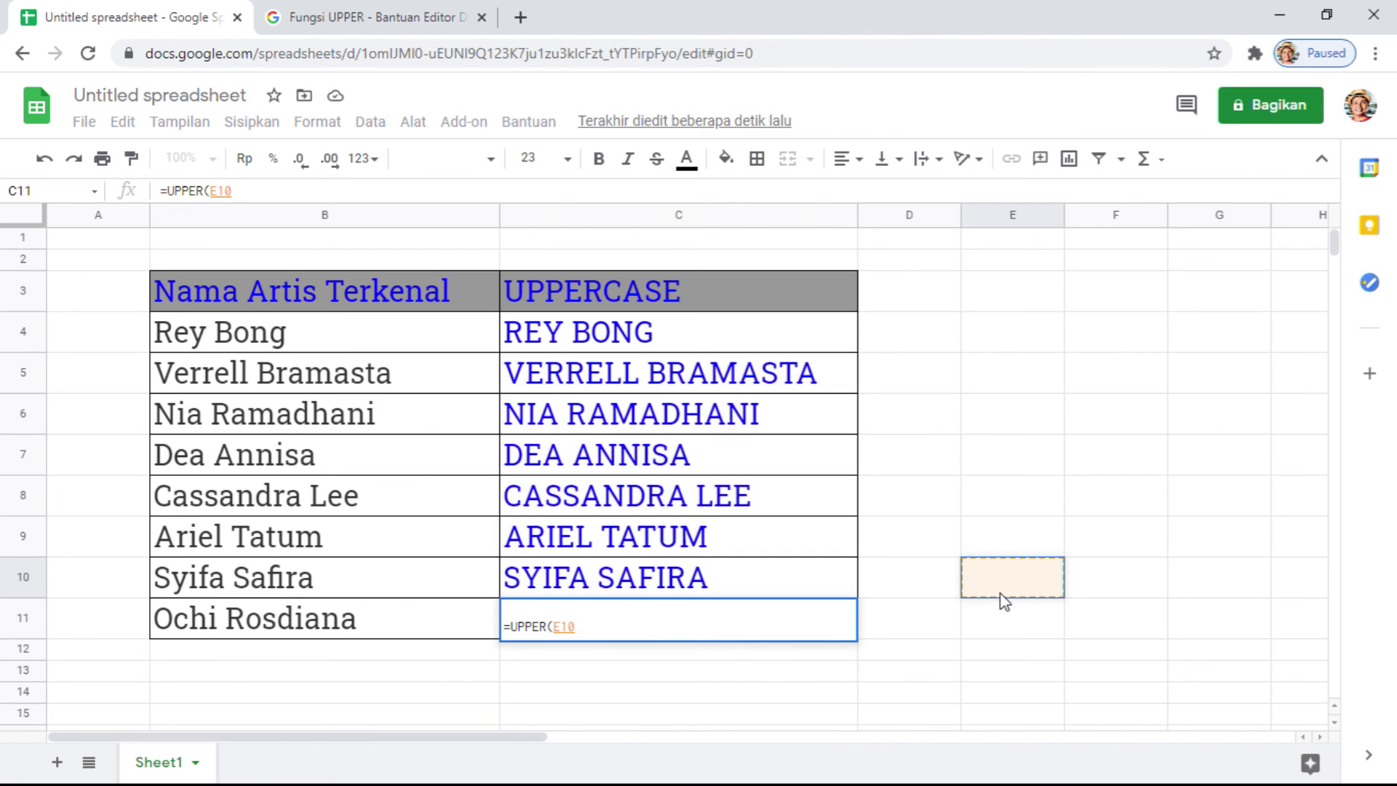
{"action": "key", "text": "Return"}
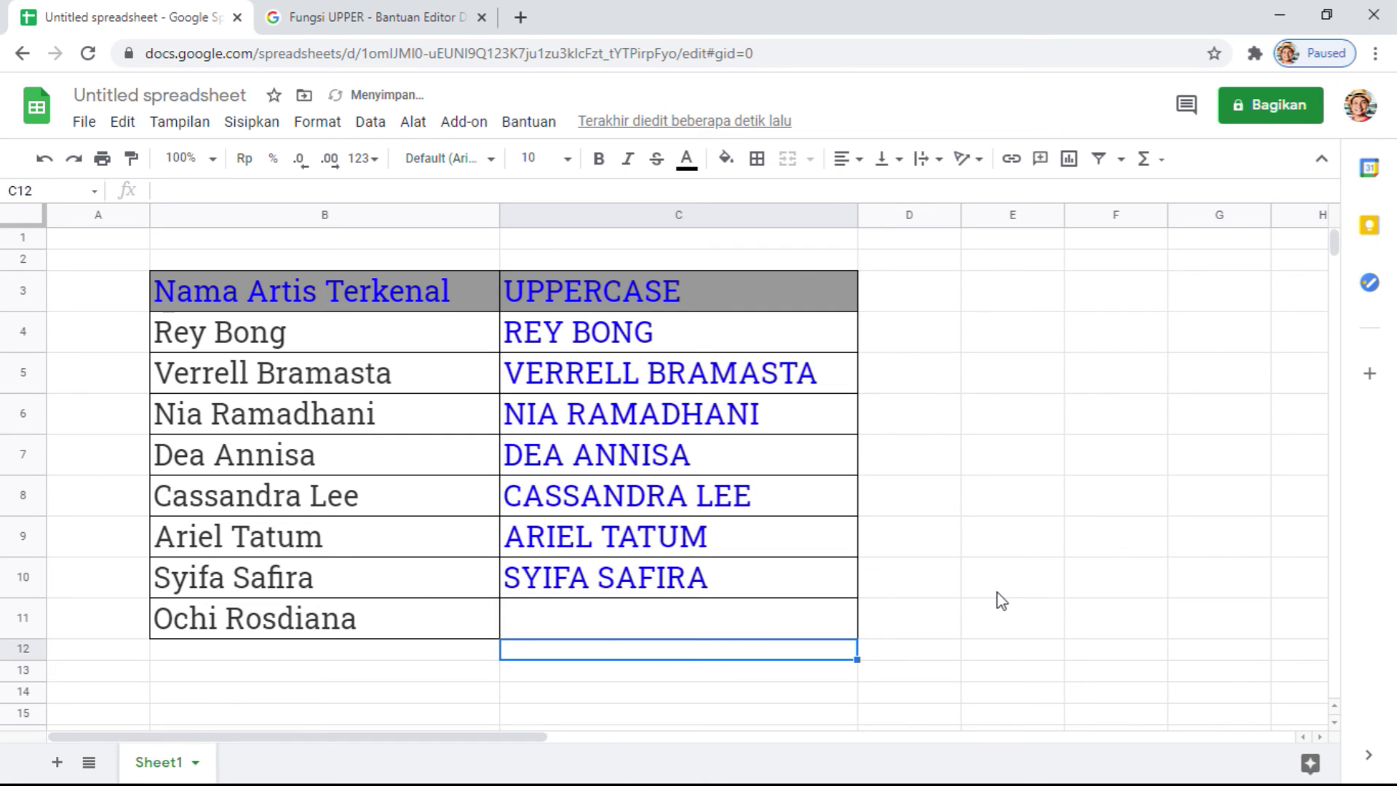
{"action": "key", "text": "Up"}
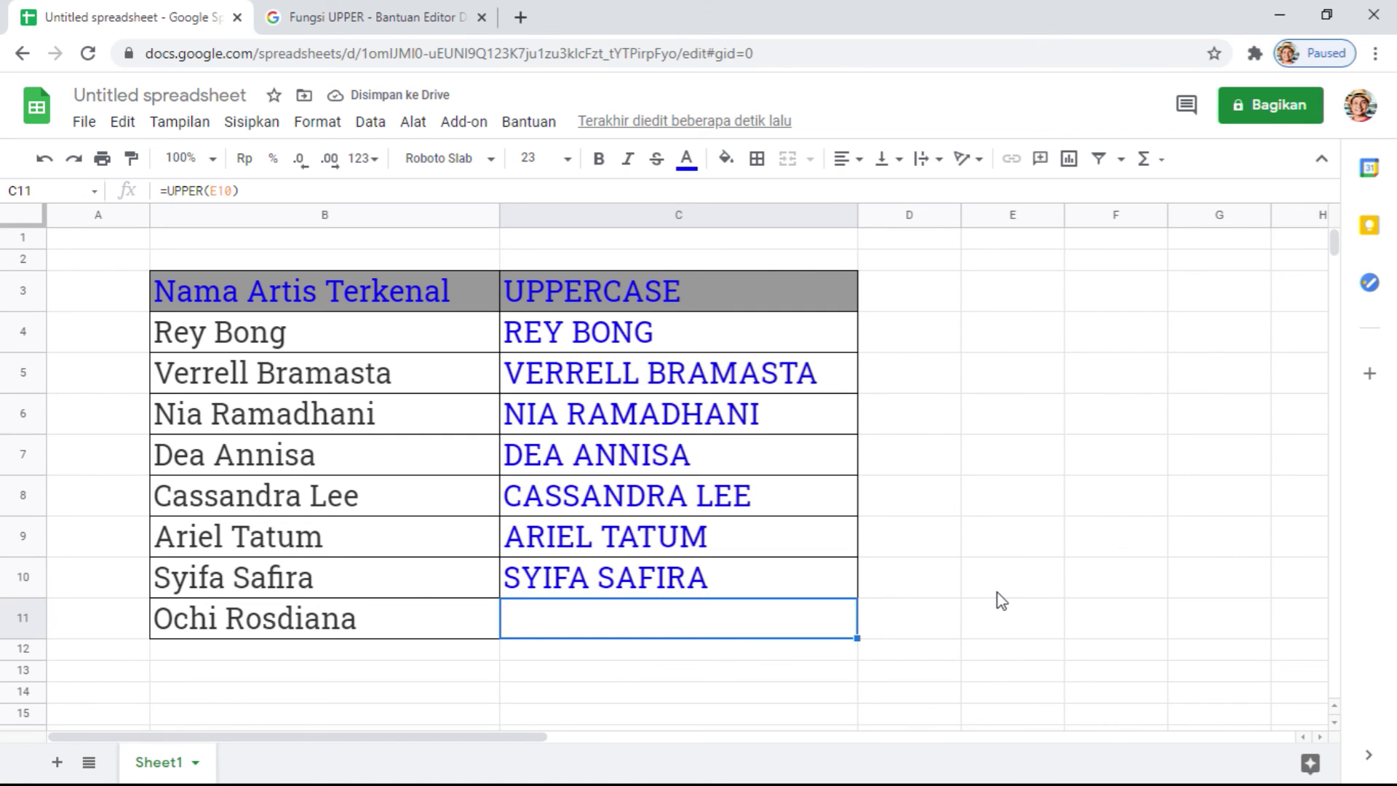
- Re-enter =UPPER(B11) in C11 so the B11 name appears in capitals again
{"action": "type", "text": "=upp"}
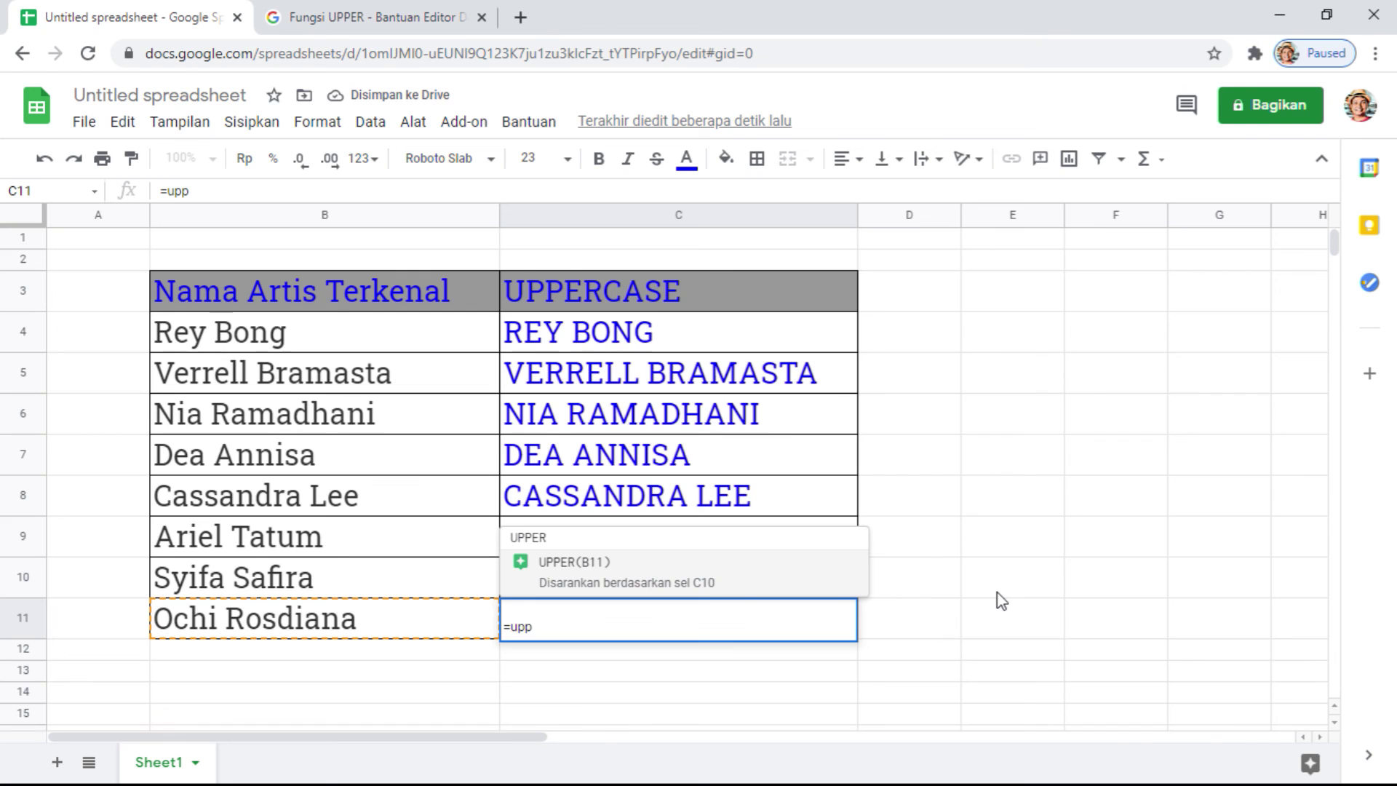
{"action": "key", "text": "Tab"}
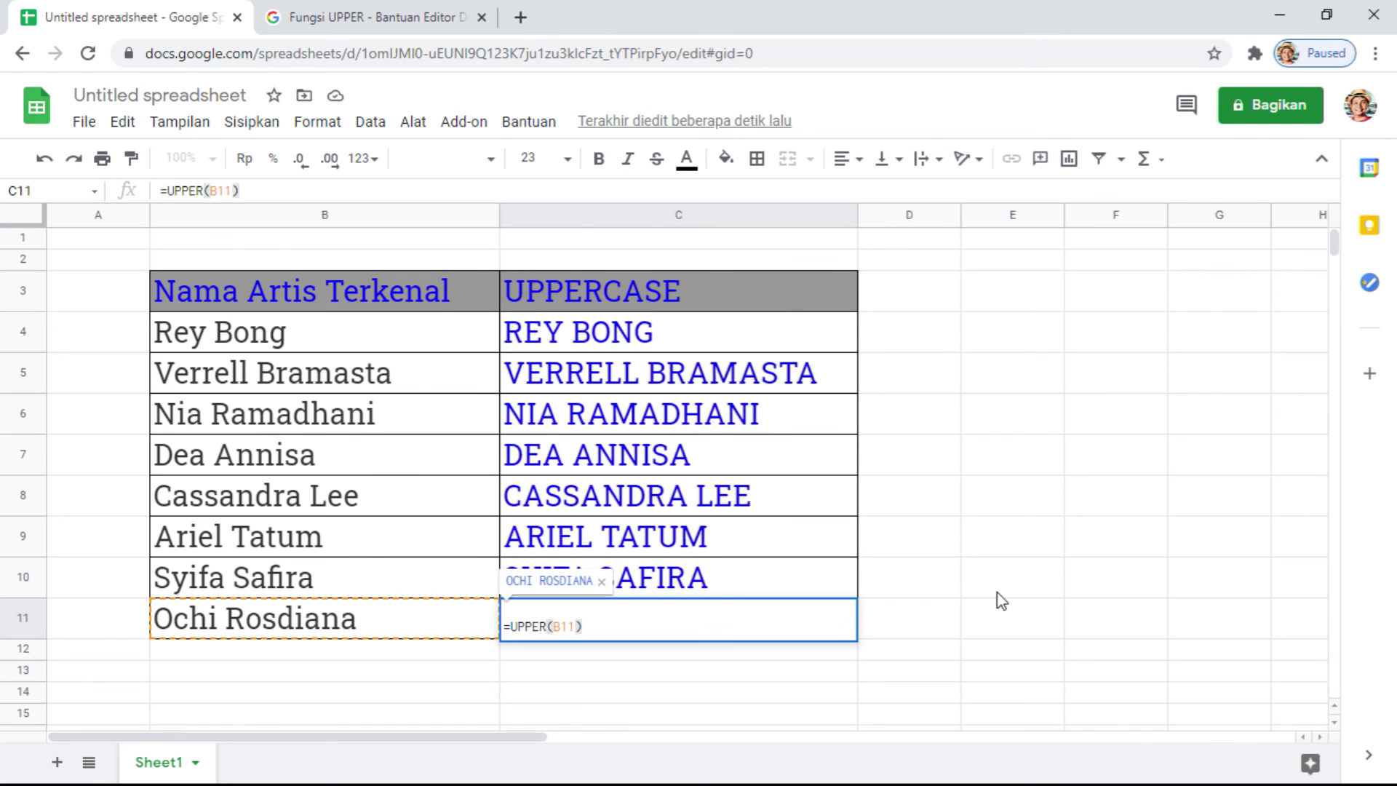
{"action": "key", "text": "Return"}
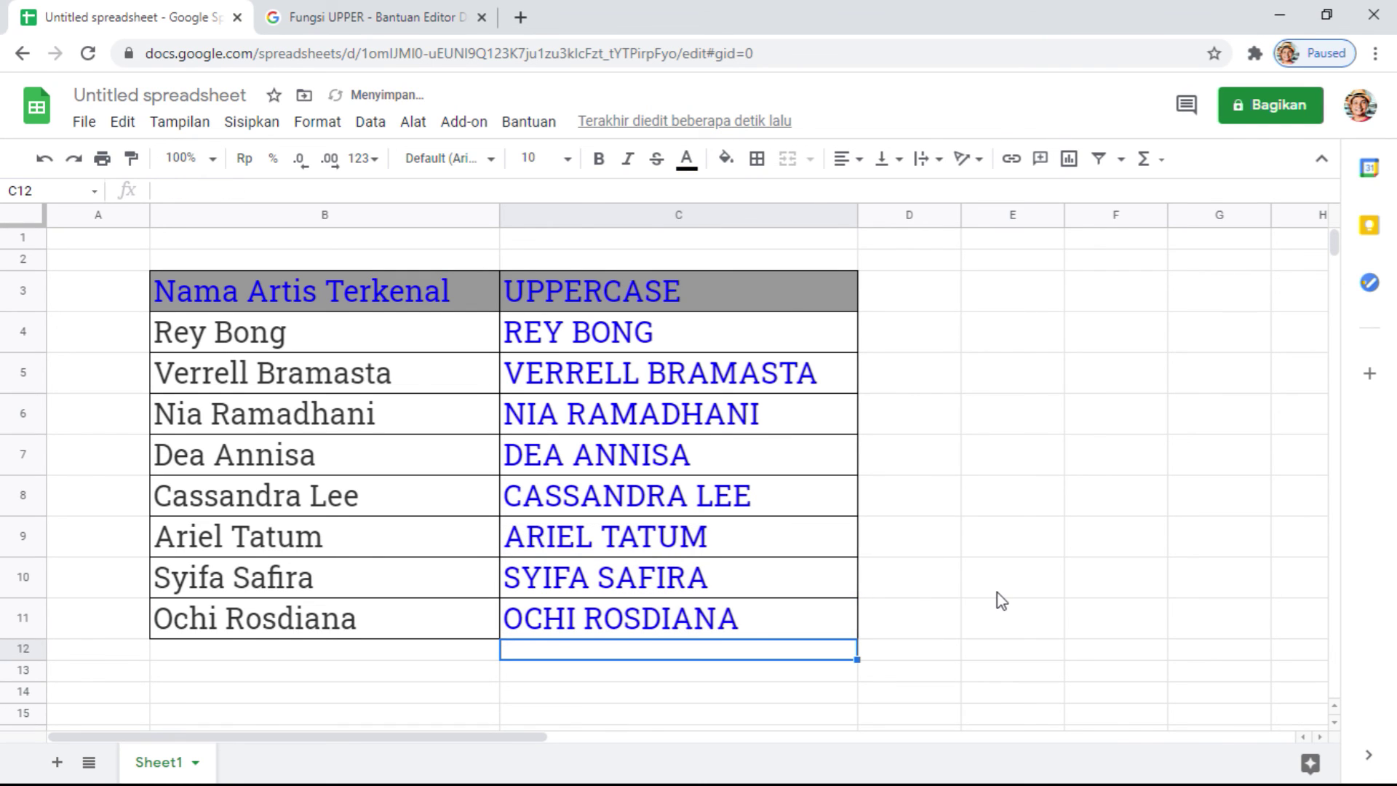